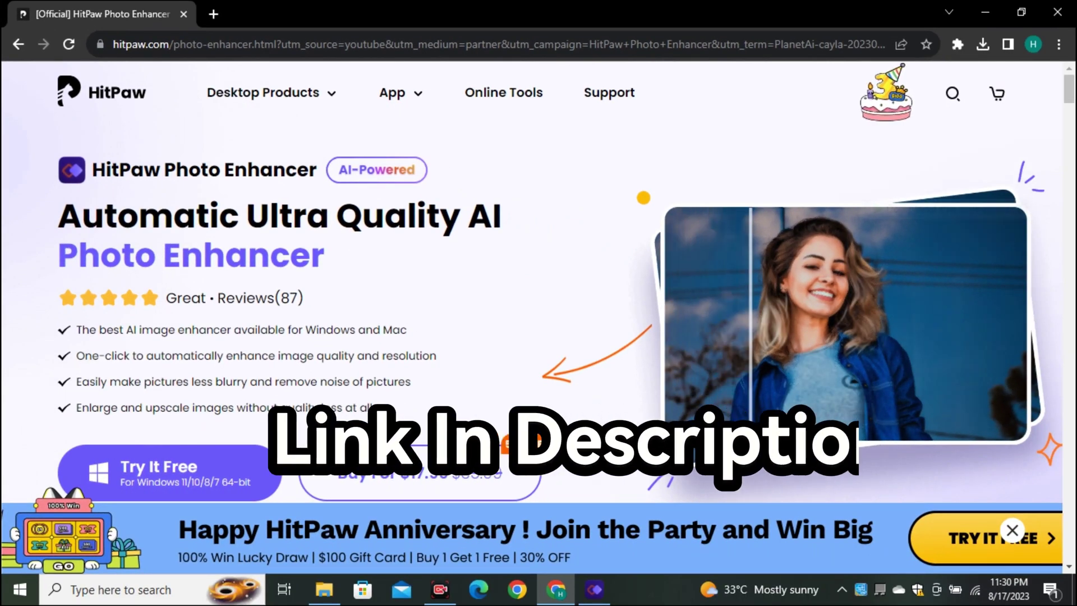
- Review the HitPaw Photo Enhancer product page, including its feature list, testimonials and before-and-after image enlargement sample
scroll(538, 280, "down", 3)
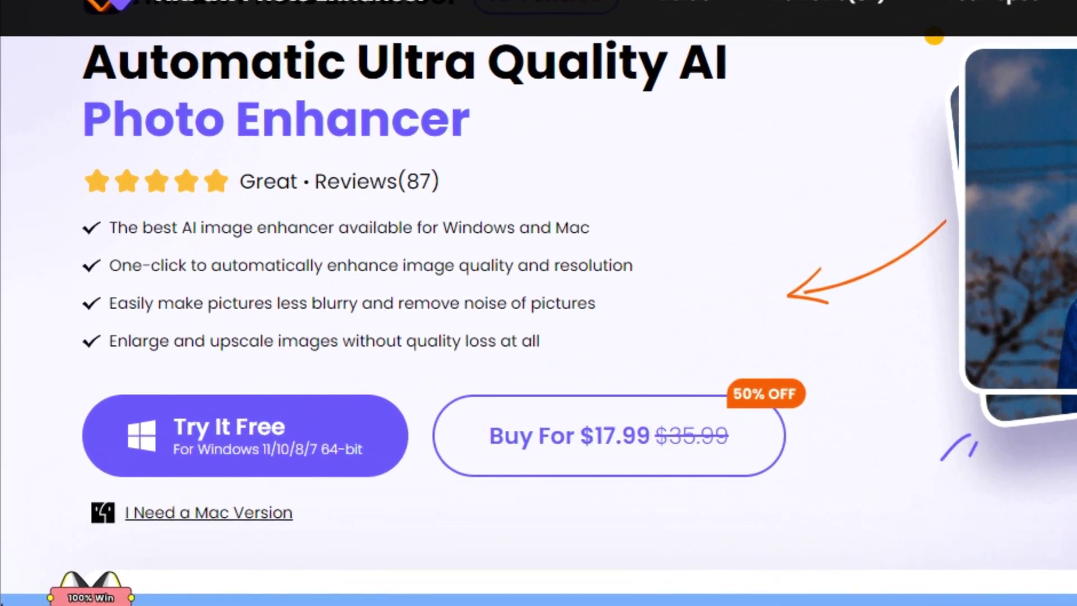
left_click_drag(110, 227, 544, 341)
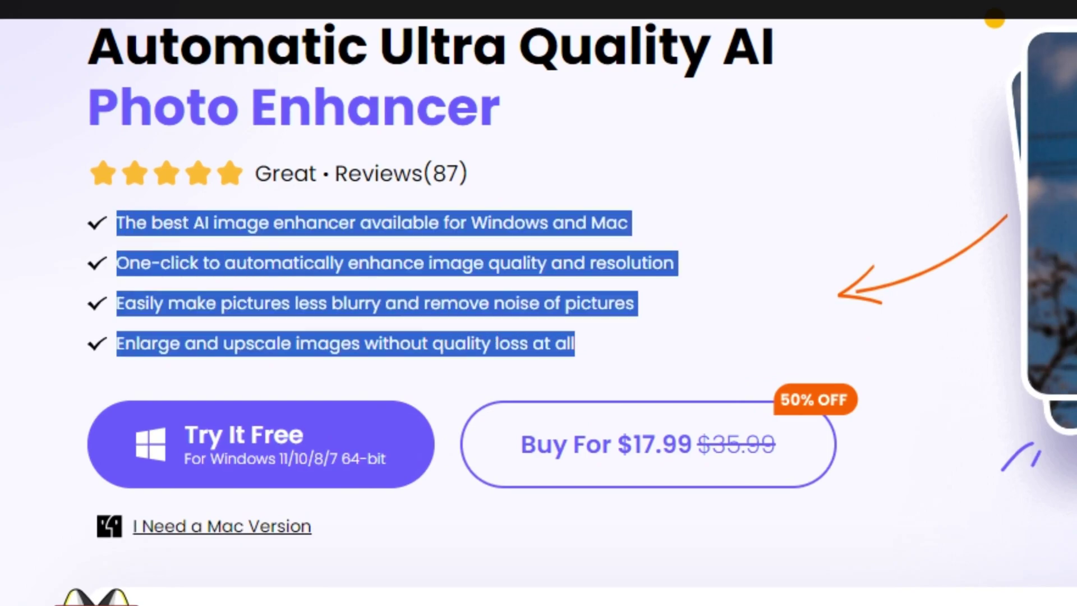
left_click(583, 346)
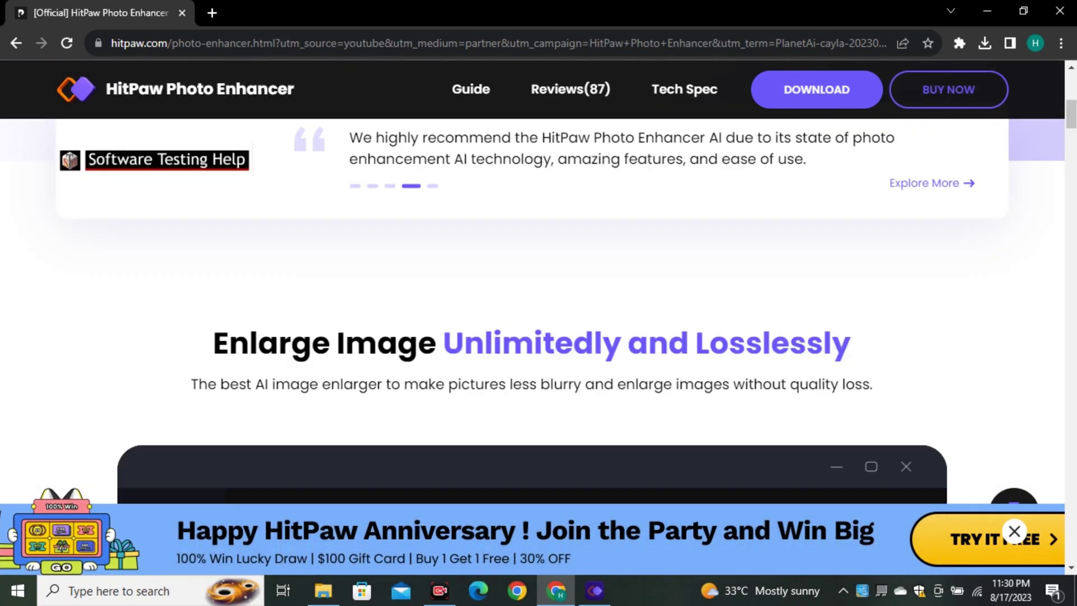
scroll(539, 315, "down", 10)
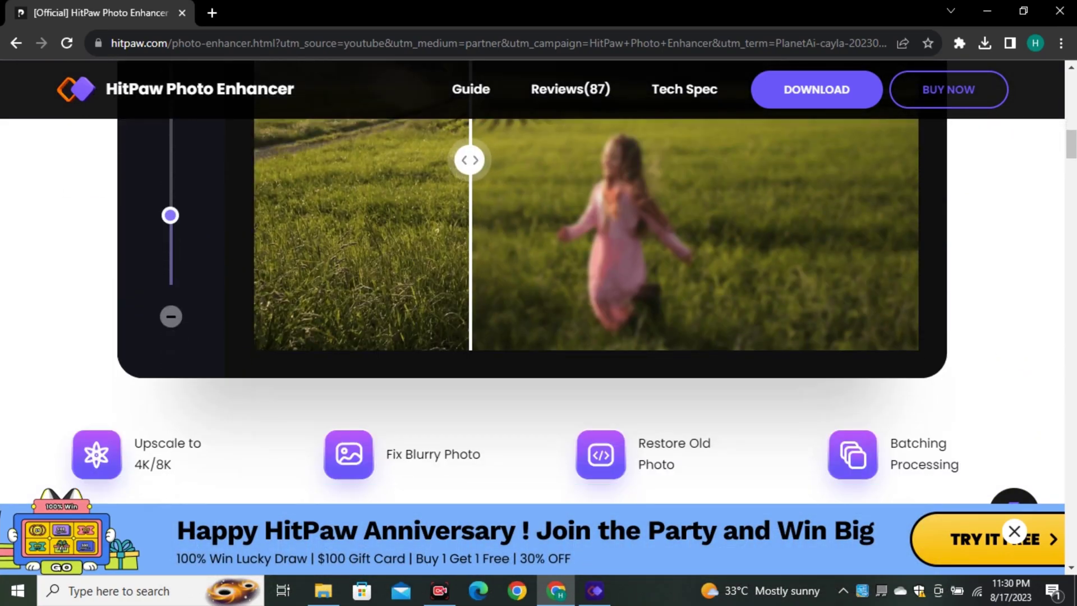
scroll(539, 314, "up", 3)
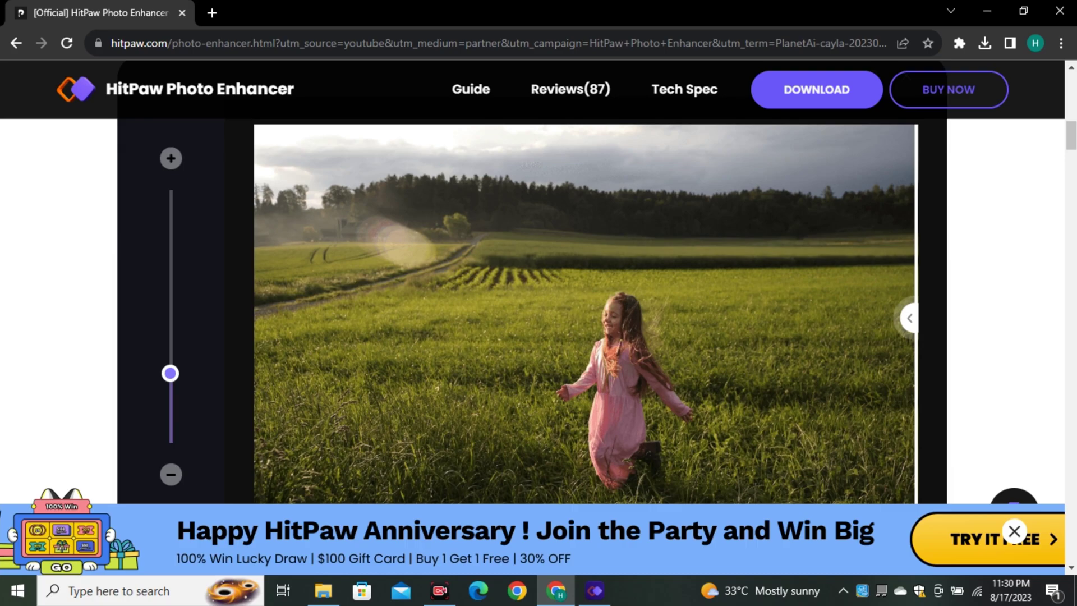
scroll(539, 280, "up", 10)
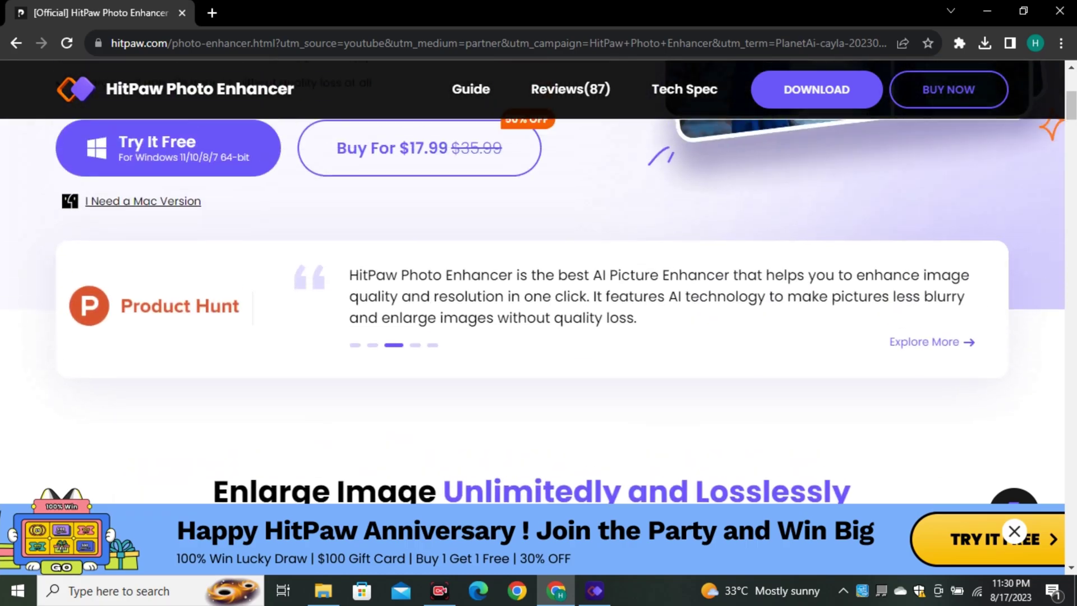
scroll(539, 280, "down", 1)
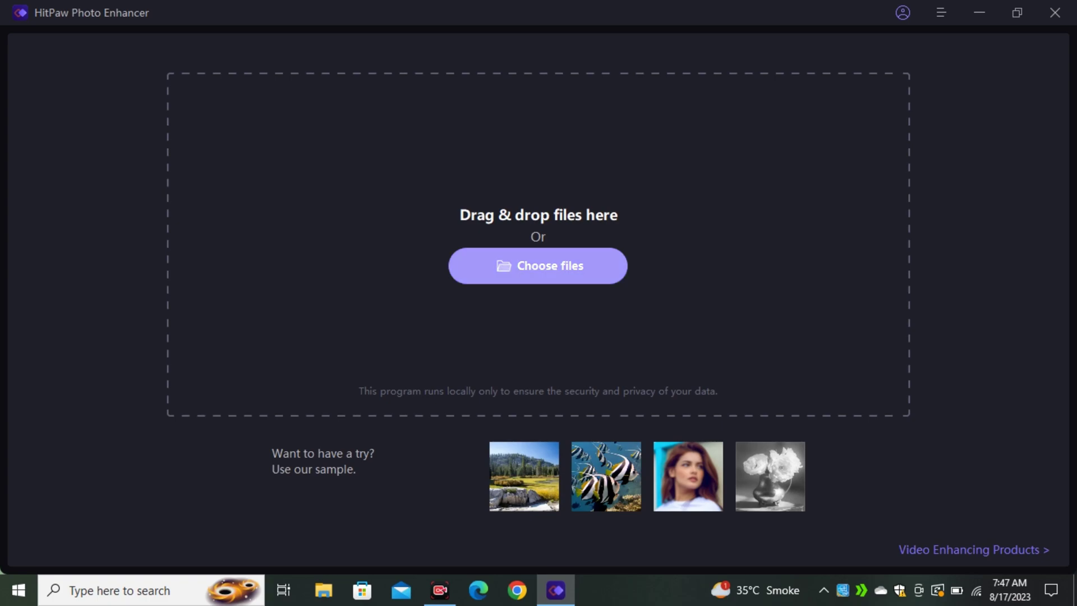
- Import the photo "image (9)" from the Downloads folder into HitPaw Photo Enhancer
left_click(538, 266)
scroll(637, 295, "down", 3)
left_click(625, 236)
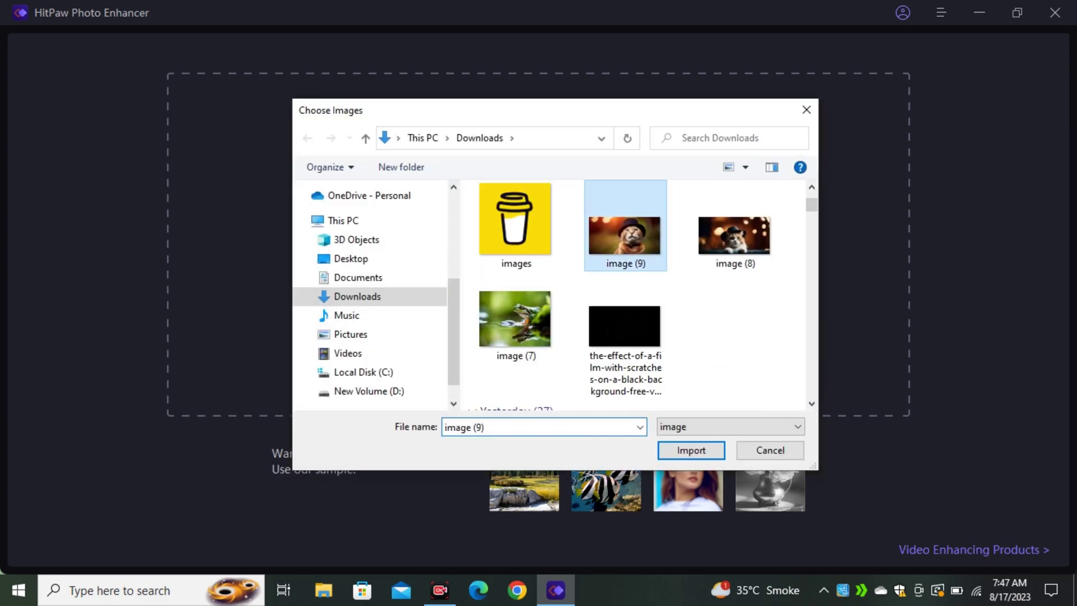
left_click(691, 450)
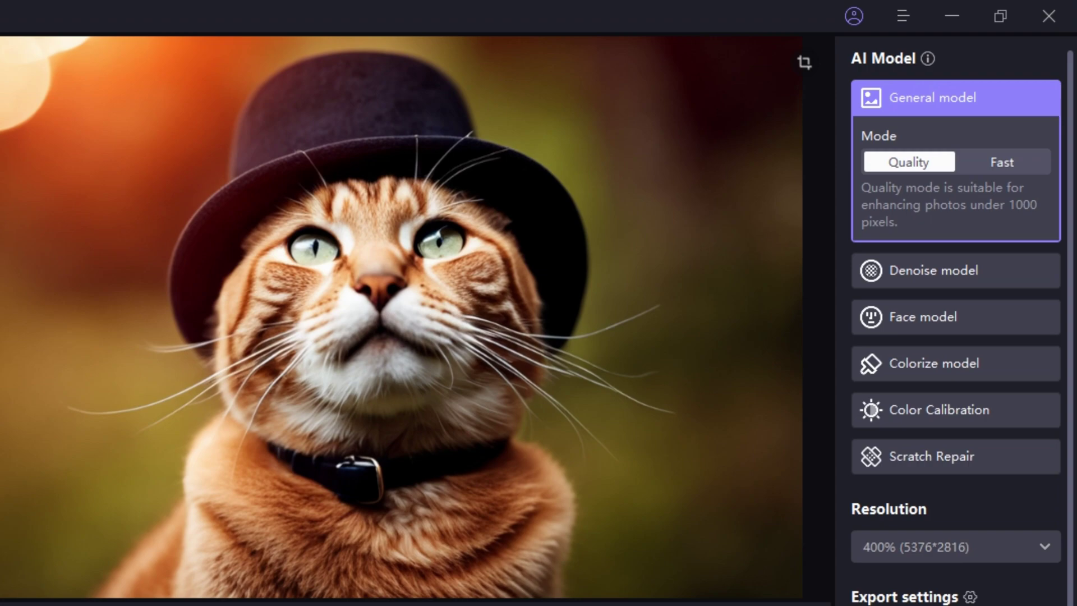
- Choose the General model in Fast mode for the cat photo, with the output resolution at 400% (5376*2816)
left_click(1002, 162)
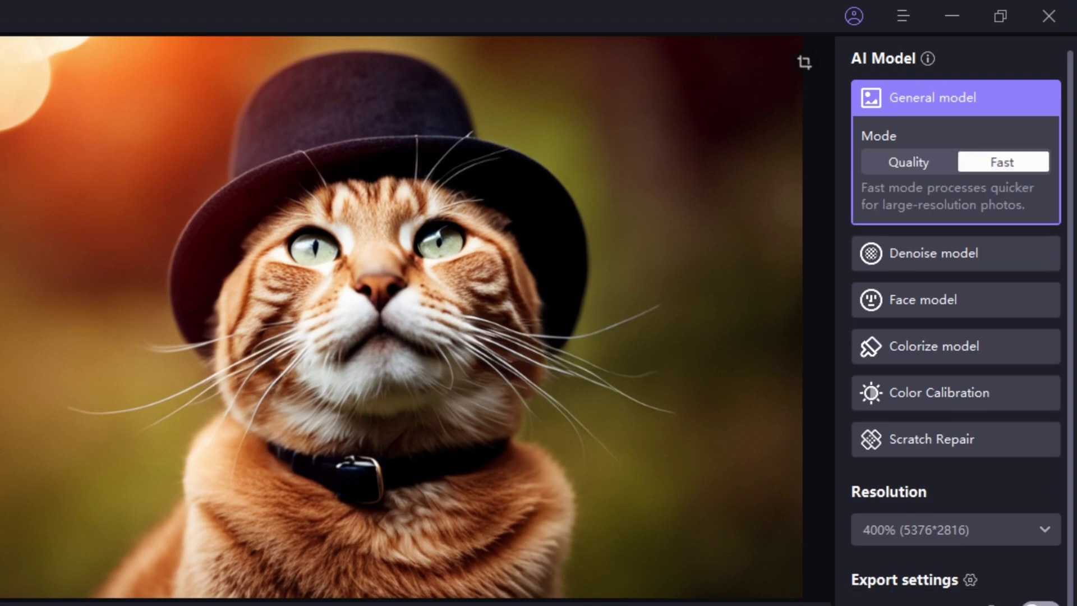
left_click(908, 162)
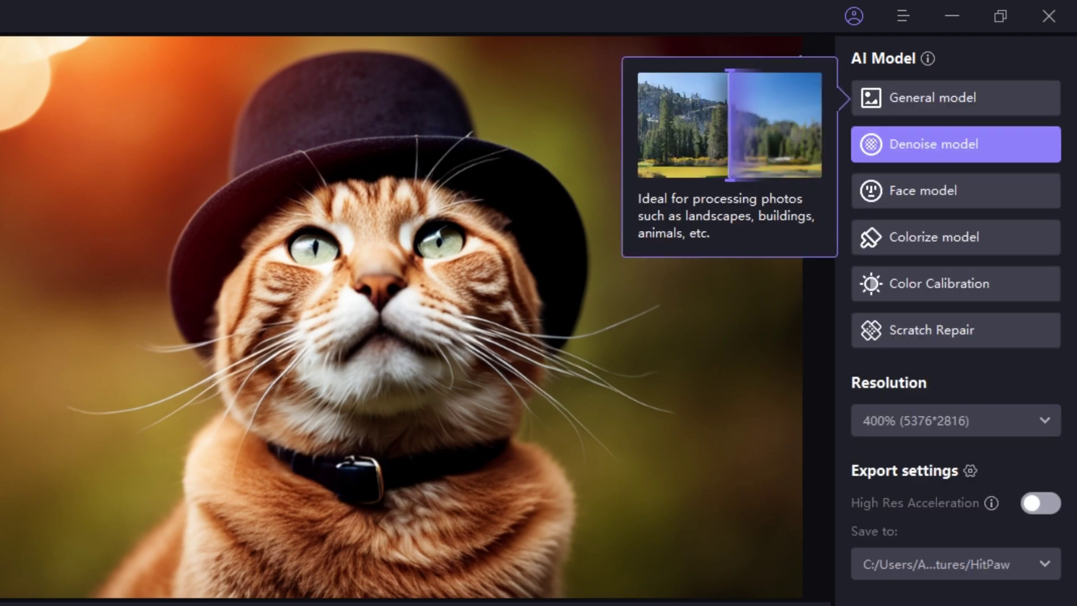
left_click(932, 98)
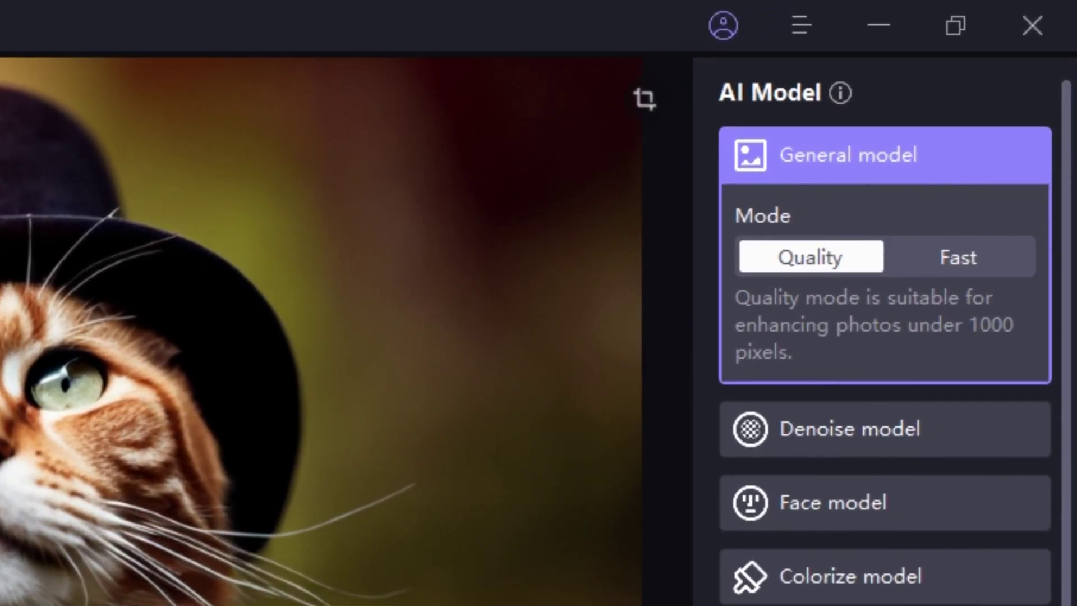
left_click(958, 257)
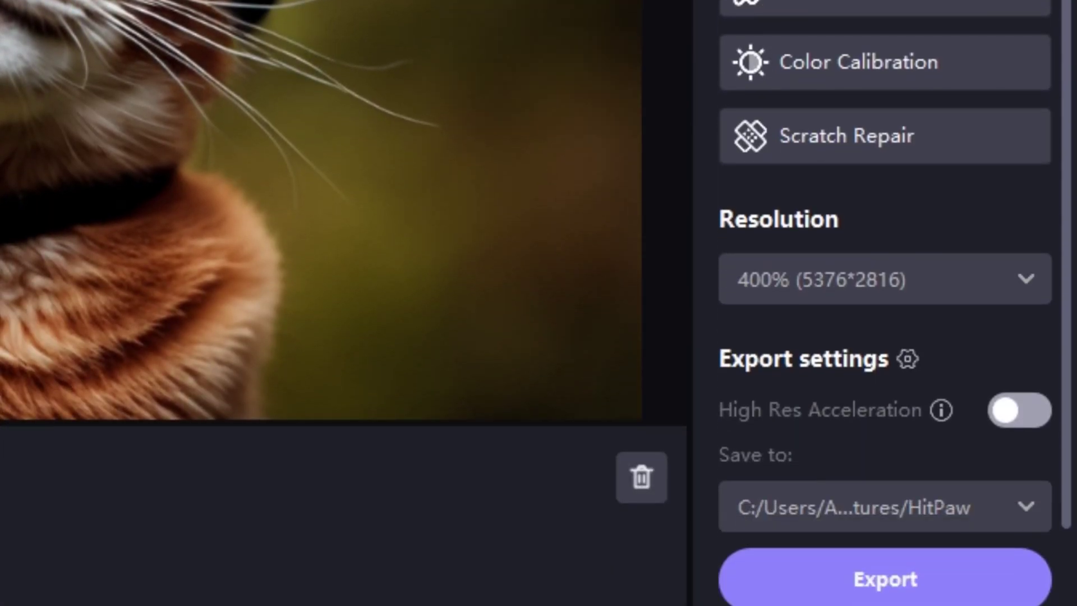
left_click(885, 280)
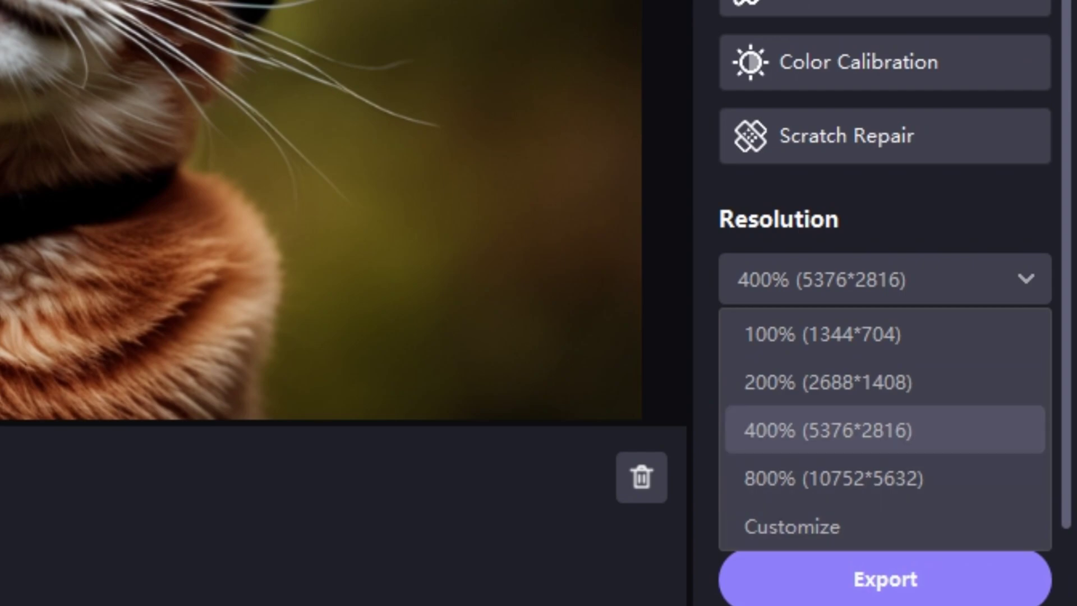
left_click(885, 430)
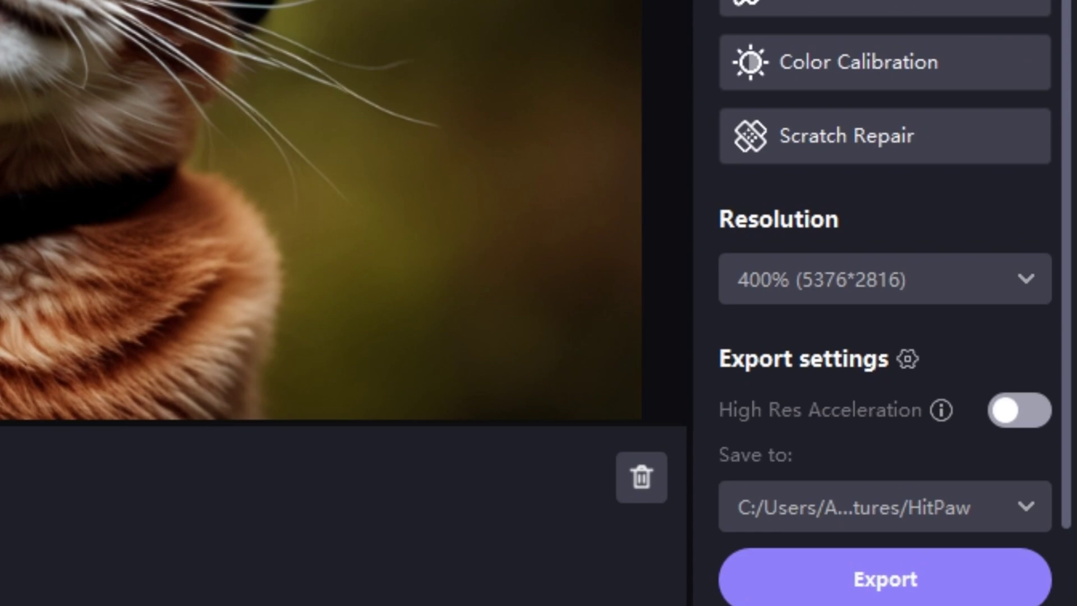
- Set the save location to the original picture path and export the enhanced cat photo
left_click(884, 507)
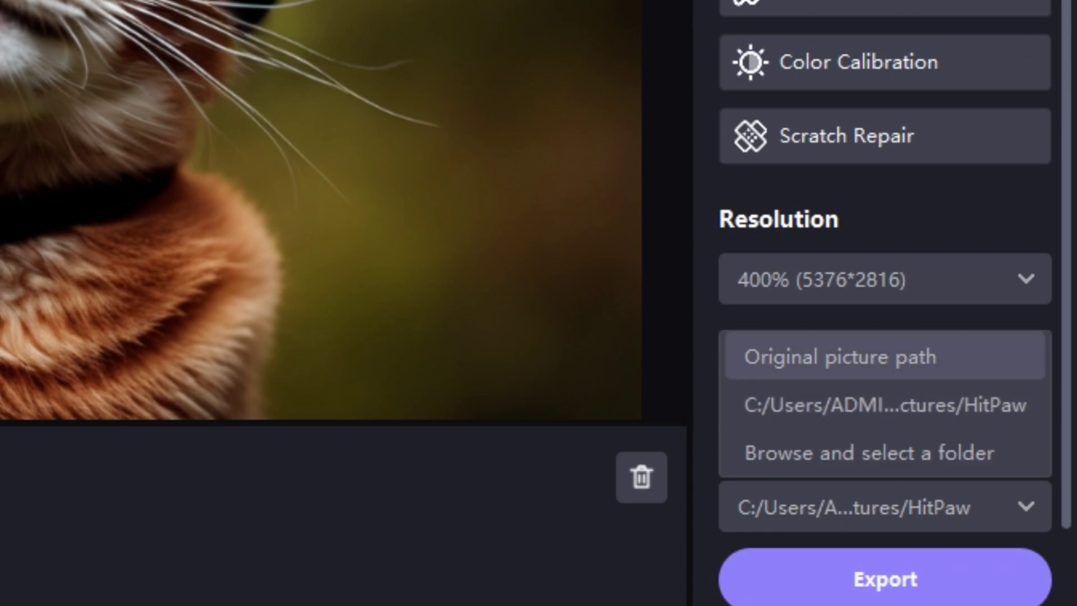
left_click(839, 357)
left_click(884, 579)
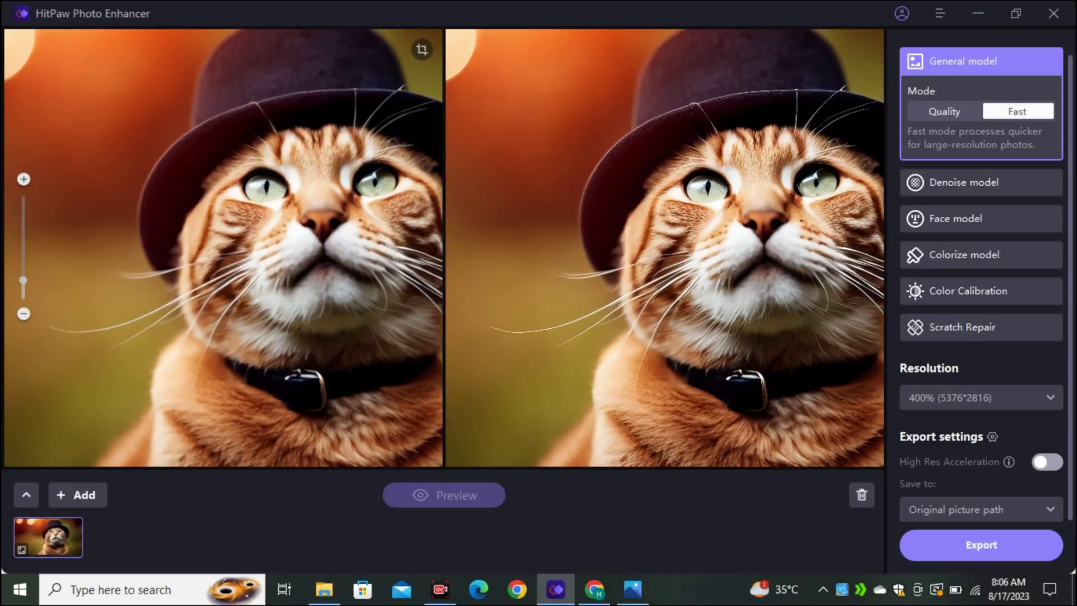
- Compare the original and enhanced cat photos up close, checking the eyes, fur, whiskers and hat
scroll(444, 248, "up", 3)
left_click_drag(752, 241, 547, 252)
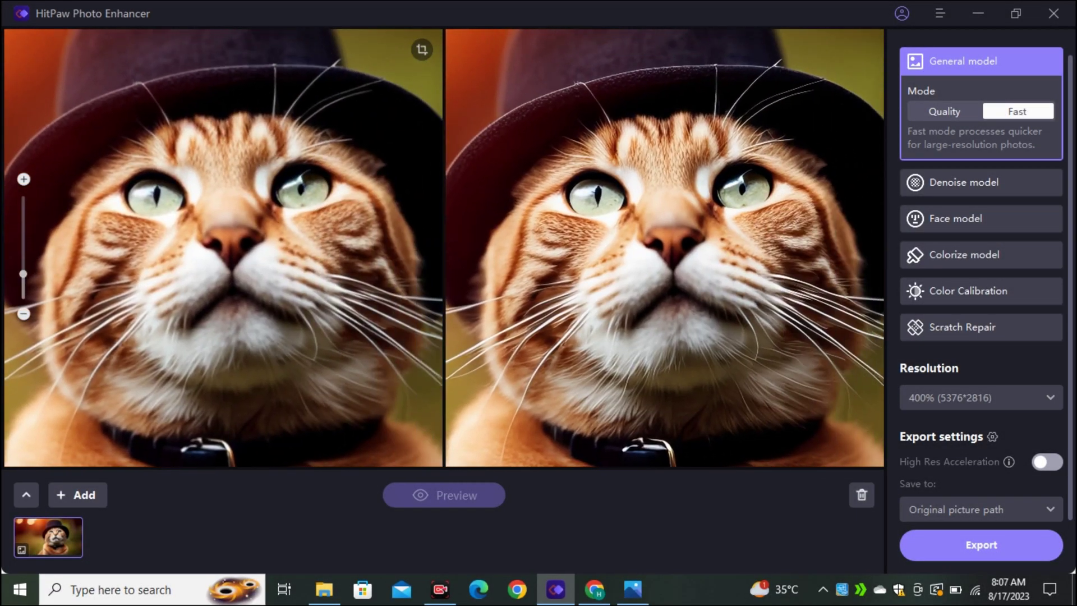
scroll(444, 248, "up", 2)
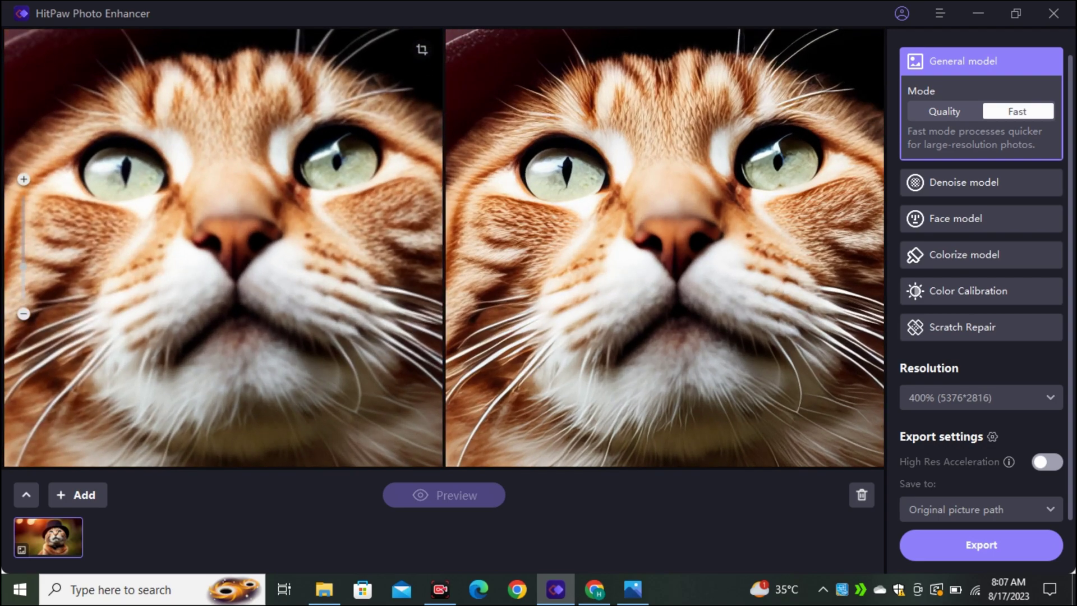
left_click_drag(605, 241, 541, 335)
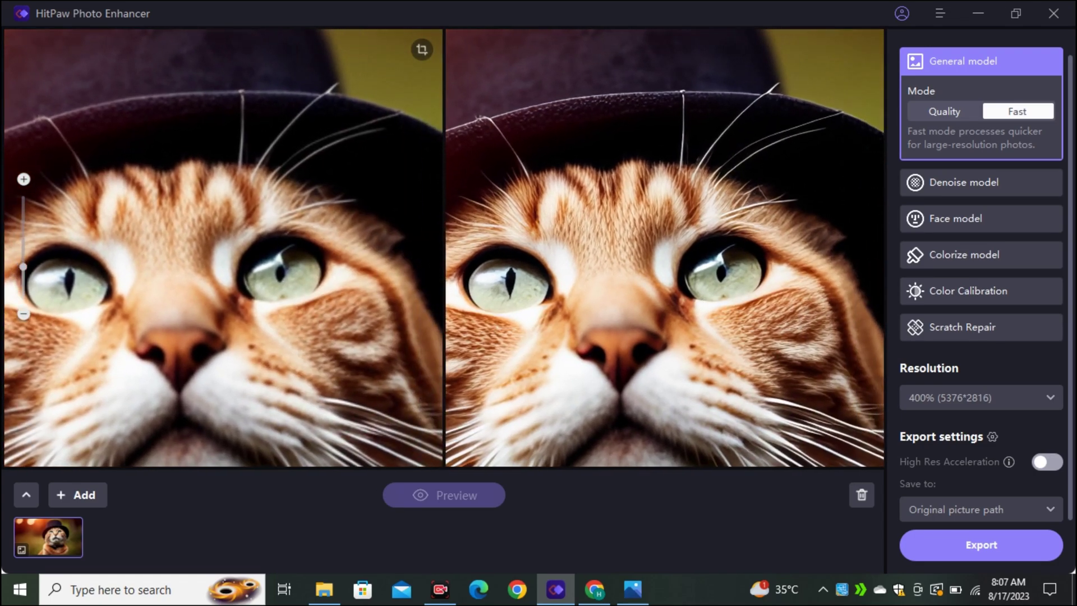
scroll(664, 248, "down", 8)
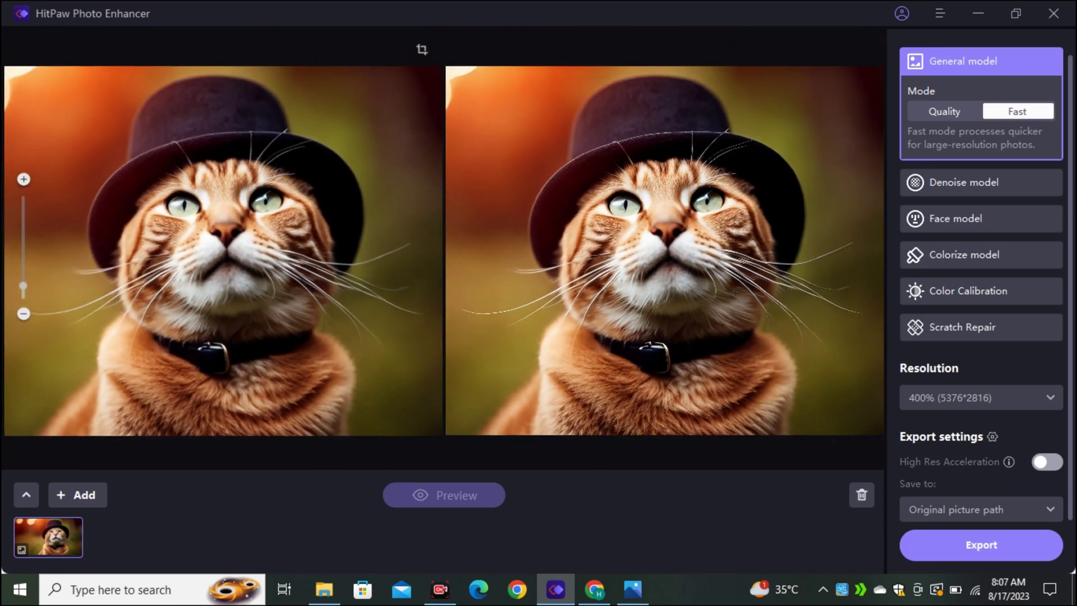
scroll(664, 248, "up", 7)
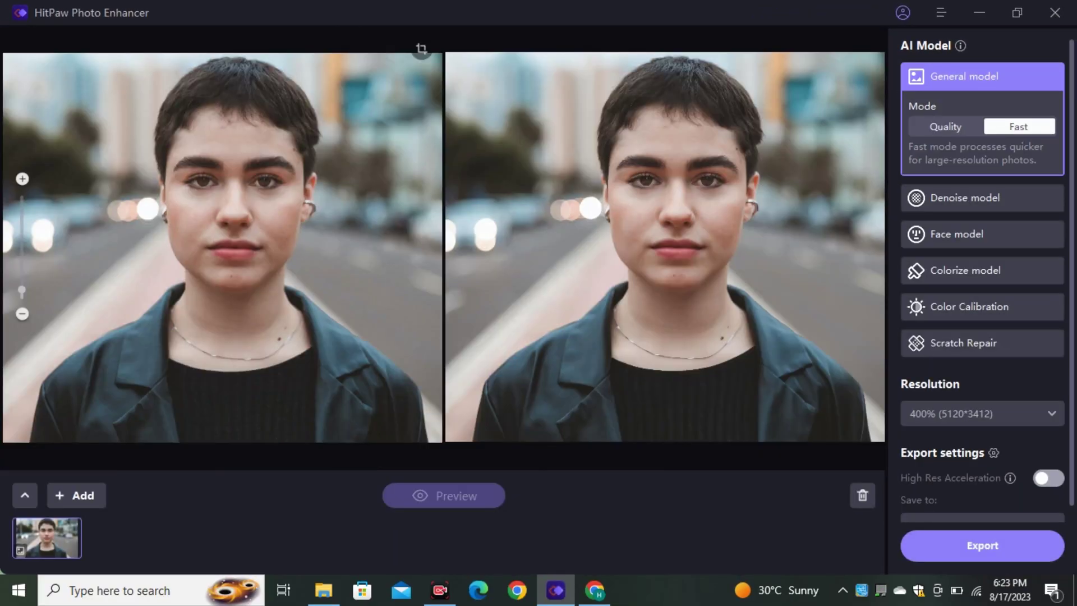
- Compare the original and enhanced street portrait up close at the lips, both eyes, eyebrows, nose and cheek
scroll(443, 247, "up", 5)
scroll(443, 247, "up", 2)
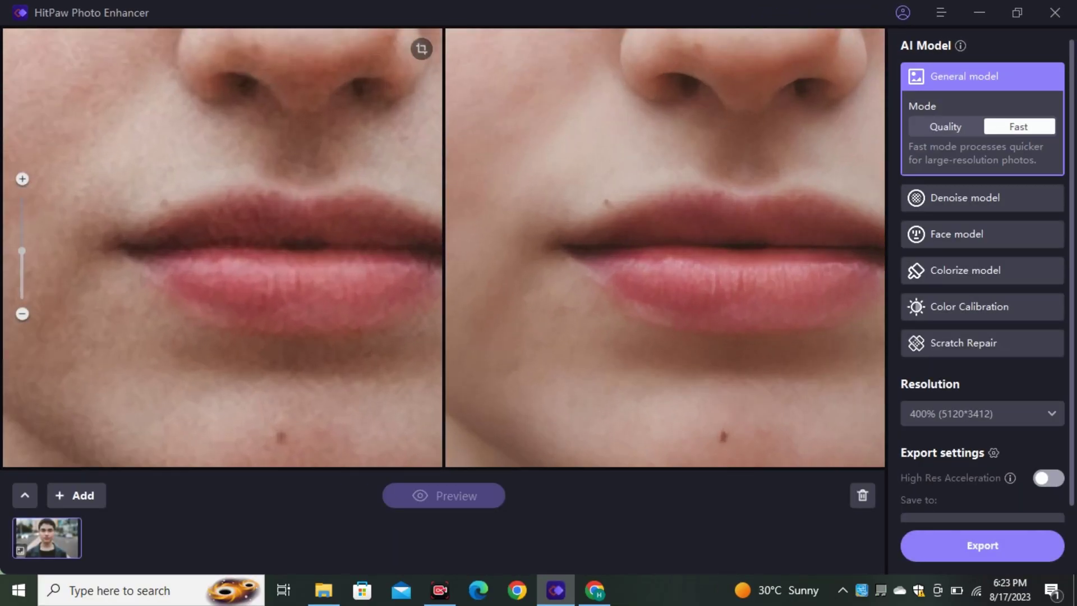
left_click_drag(662, 236, 540, 271)
left_click_drag(561, 90, 614, 505)
left_click_drag(560, 252, 713, 266)
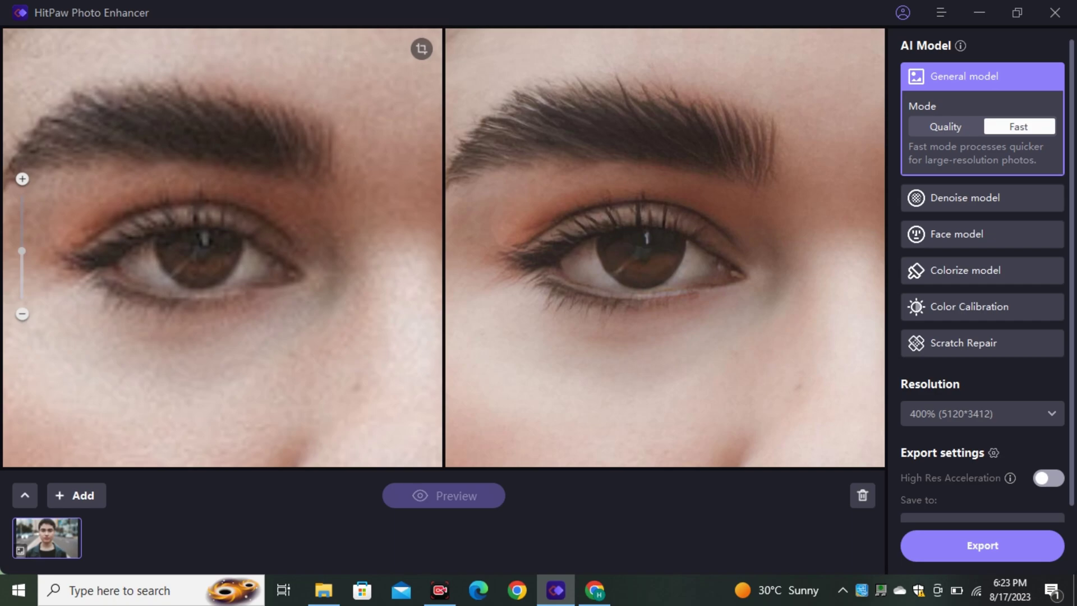
scroll(664, 248, "down", 1)
left_click_drag(633, 135, 732, 444)
left_click_drag(729, 280, 451, 141)
left_click_drag(665, 314, 678, 186)
left_click_drag(664, 314, 702, 121)
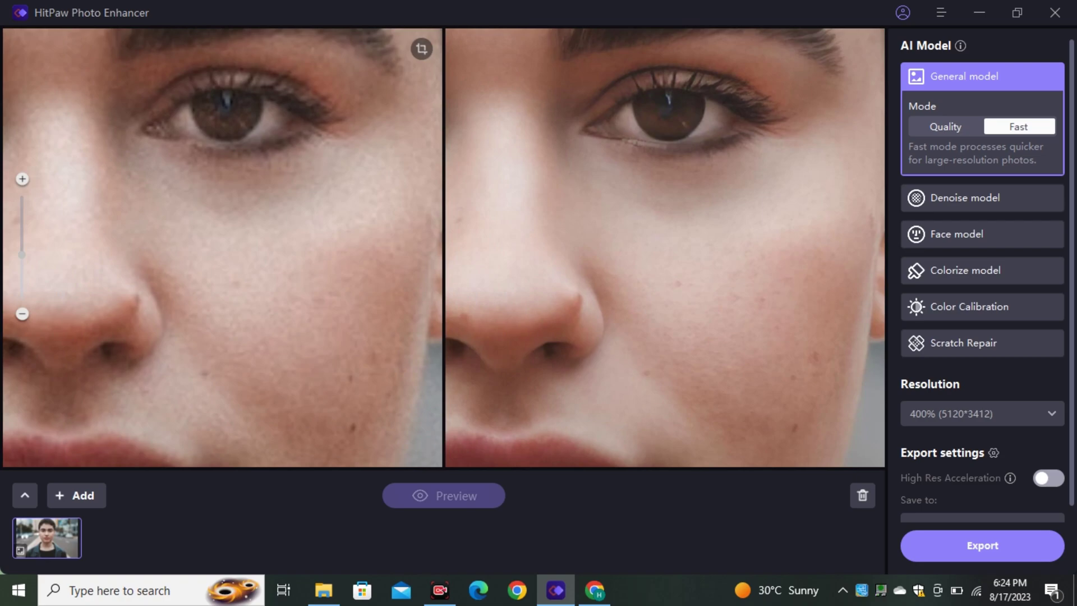
- Compare the whole face and the surroundings in the original and enhanced street portrait
scroll(665, 247, "down", 5)
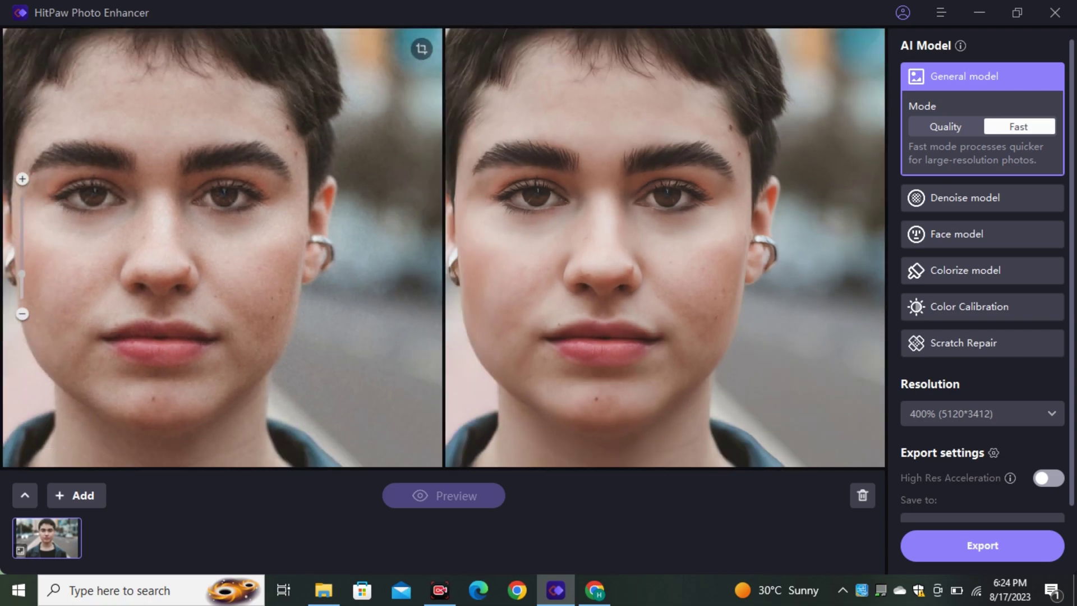
left_click_drag(665, 247, 742, 284)
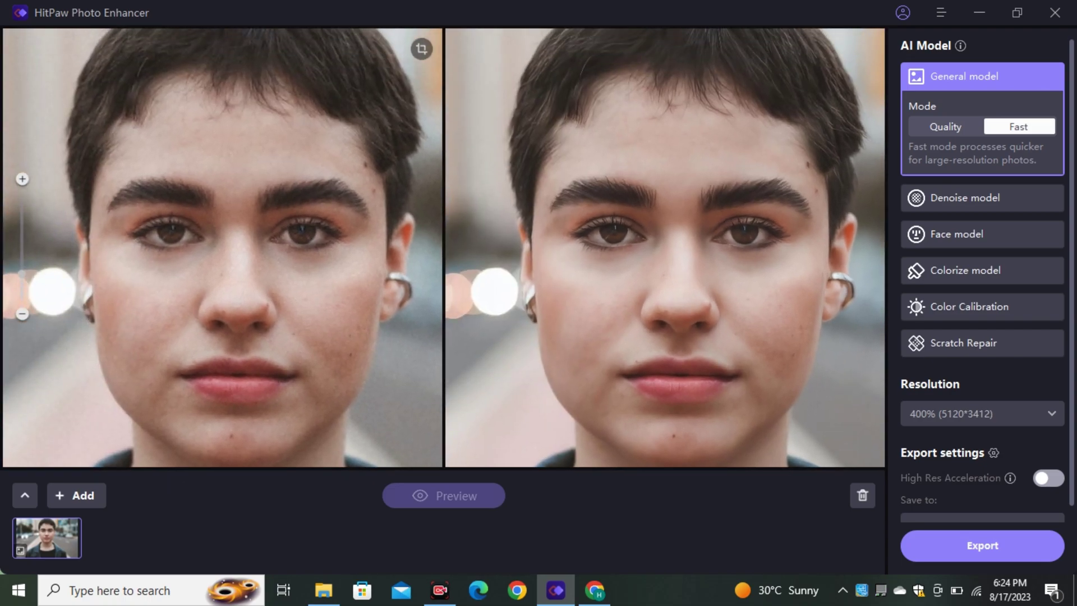
scroll(664, 247, "down", 5)
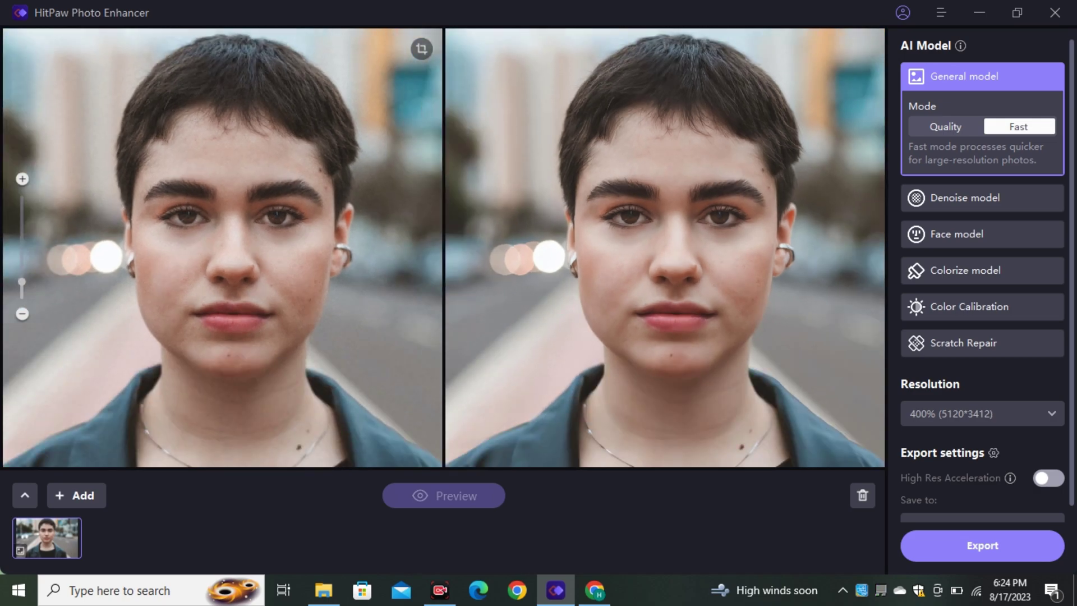
scroll(664, 247, "down", 5)
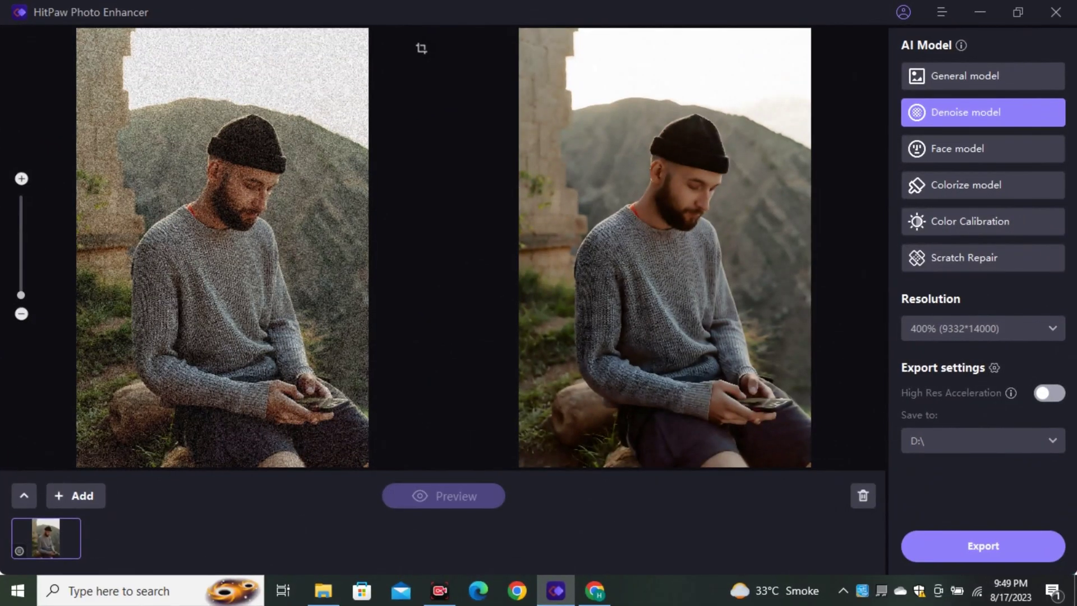
- Compare the noisy and denoised versions of the photo of the man in the beanie, checking face, sweater and background
scroll(222, 247, "up", 5)
left_click_drag(222, 224, 252, 387)
scroll(364, 287, "up", 2)
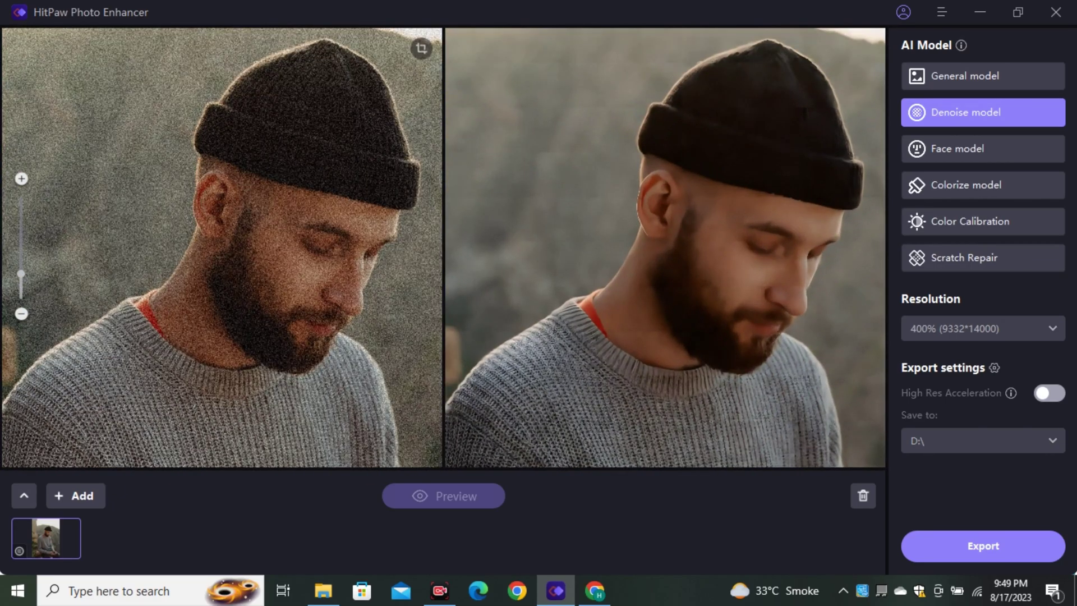
scroll(222, 247, "down", 8)
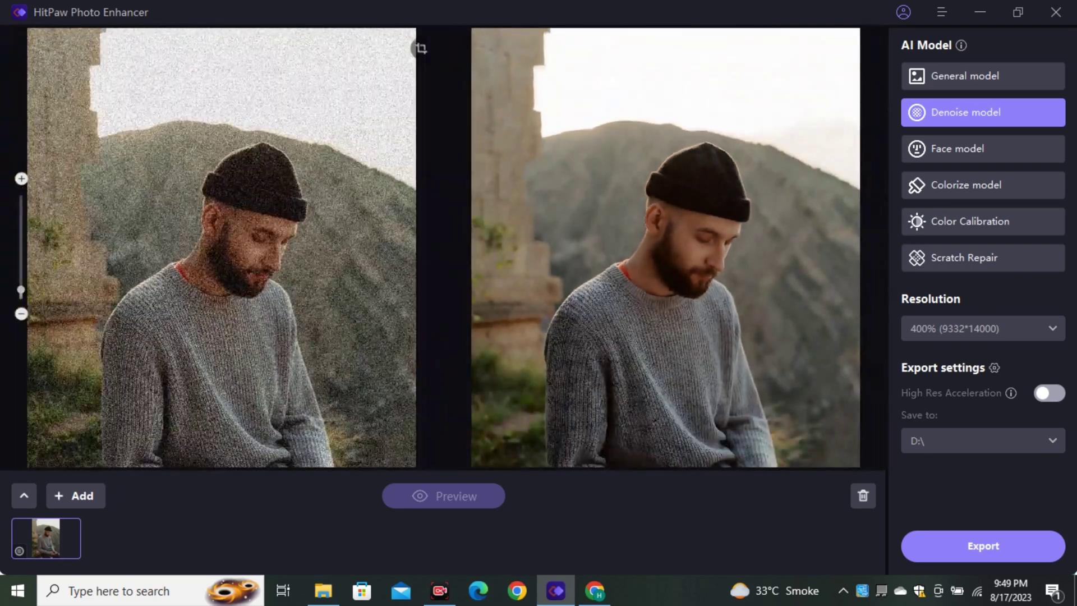
left_click_drag(222, 292, 248, 207)
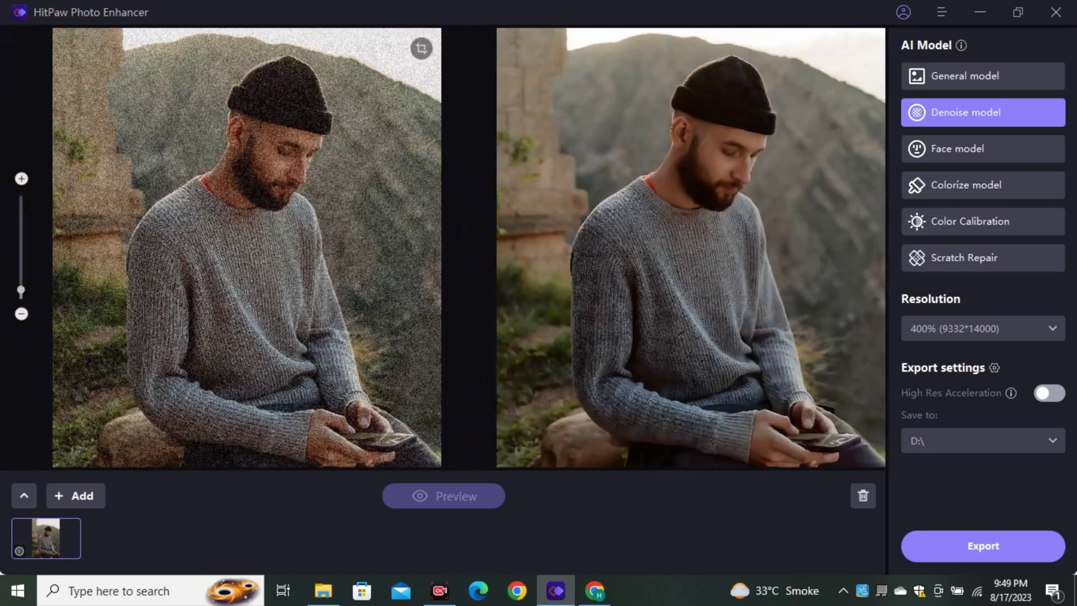
scroll(443, 247, "up", 2)
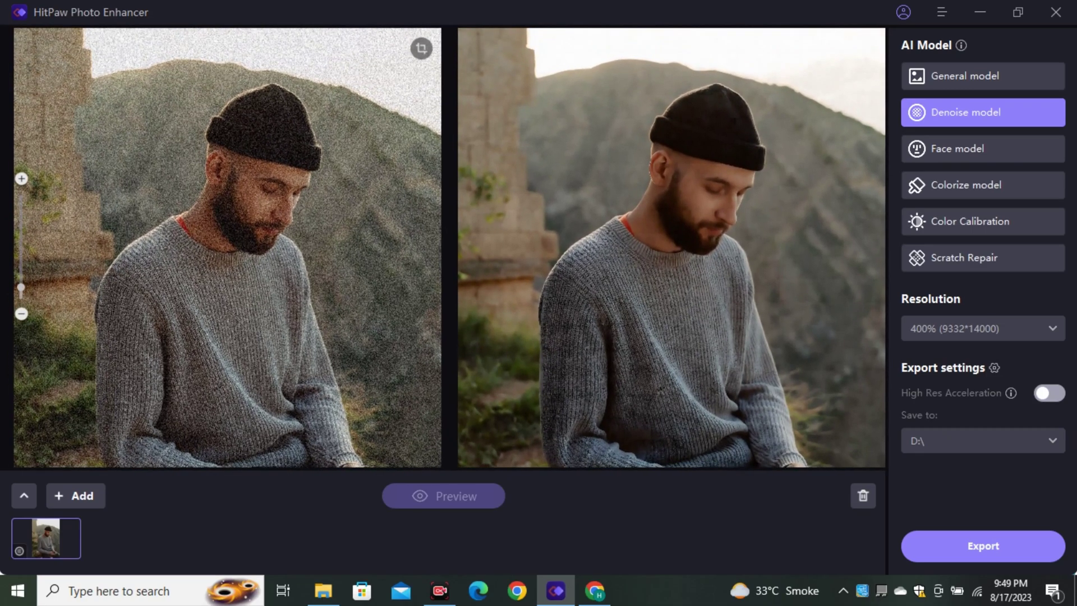
left_click_drag(227, 258, 212, 176)
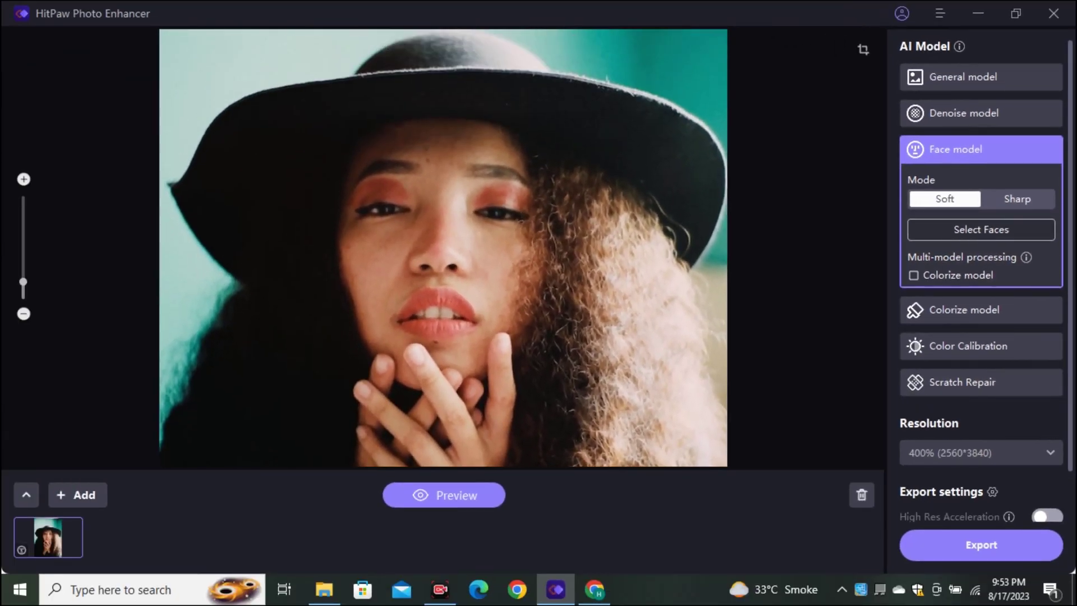
- Inspect the face in the portrait of the woman in the hat and set the Face model to Sharp mode
scroll(446, 261, "up", 3)
left_click_drag(446, 260, 441, 215)
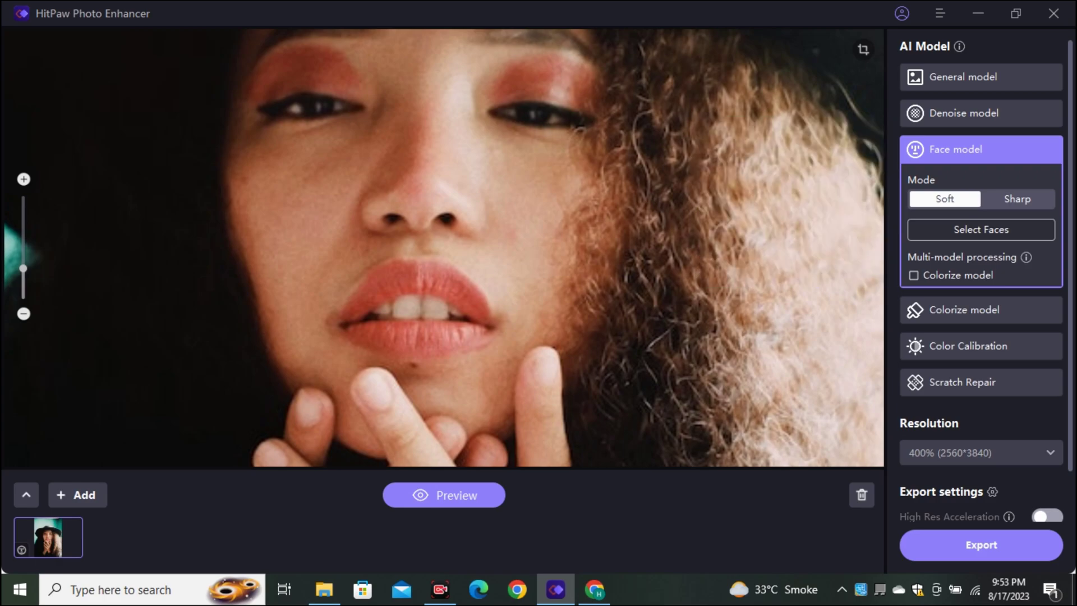
mouse_move(981, 149)
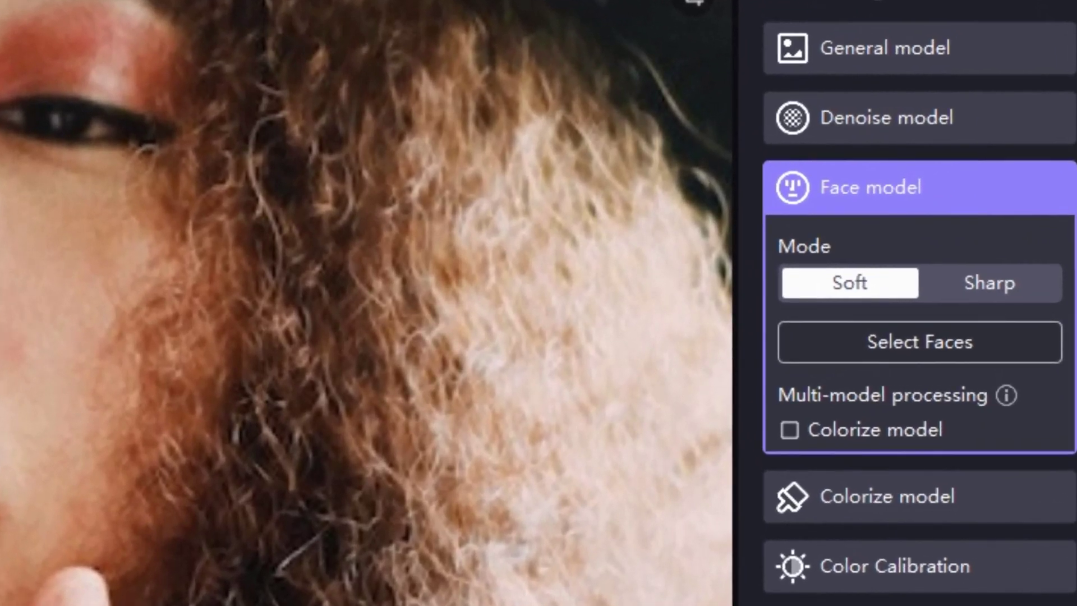
left_click(1017, 198)
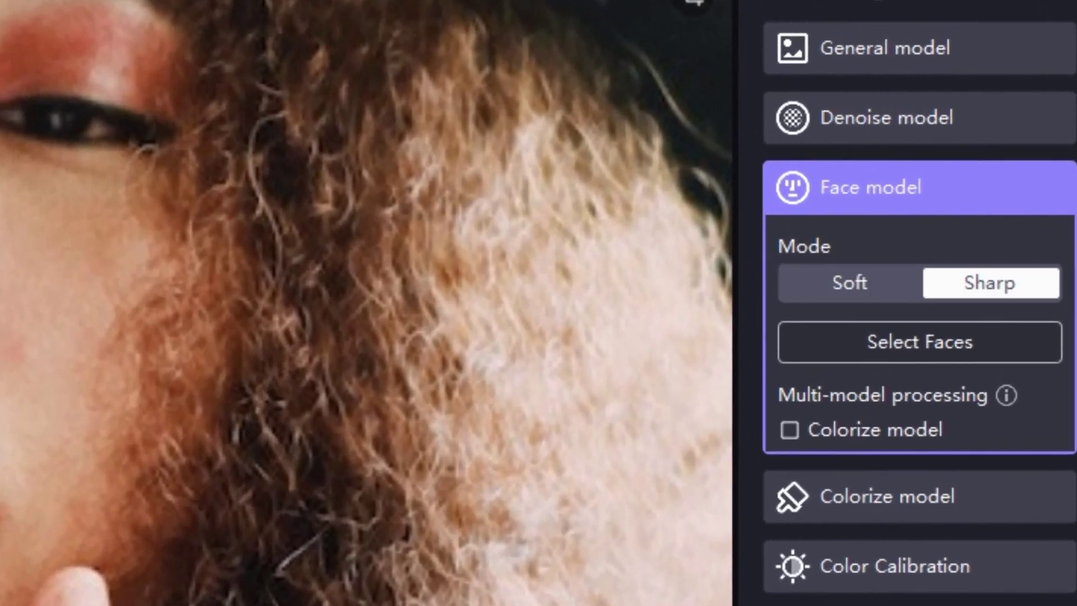
left_click(849, 283)
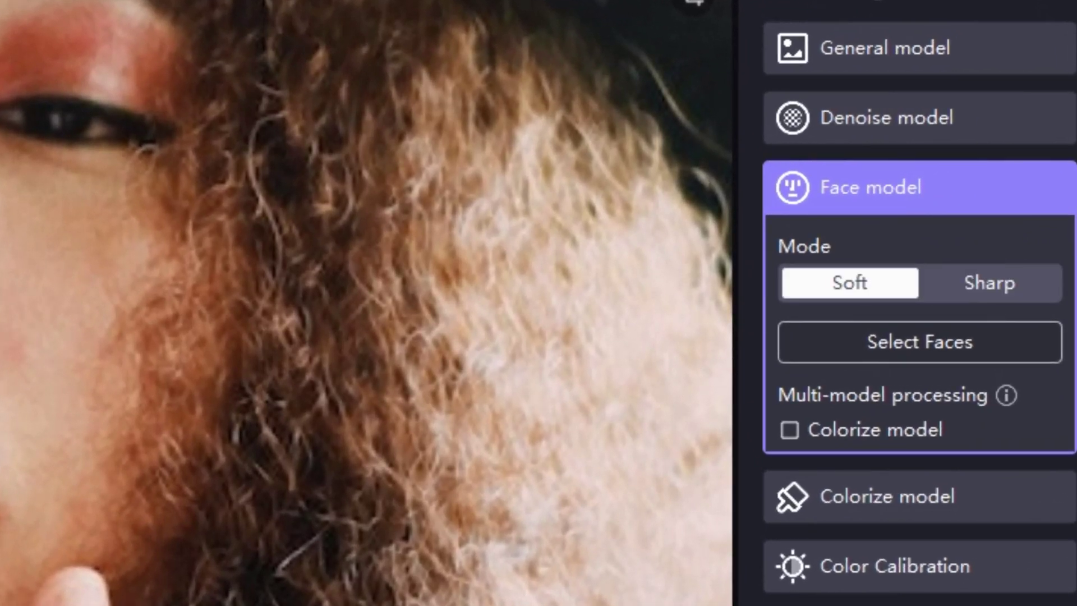
left_click(990, 282)
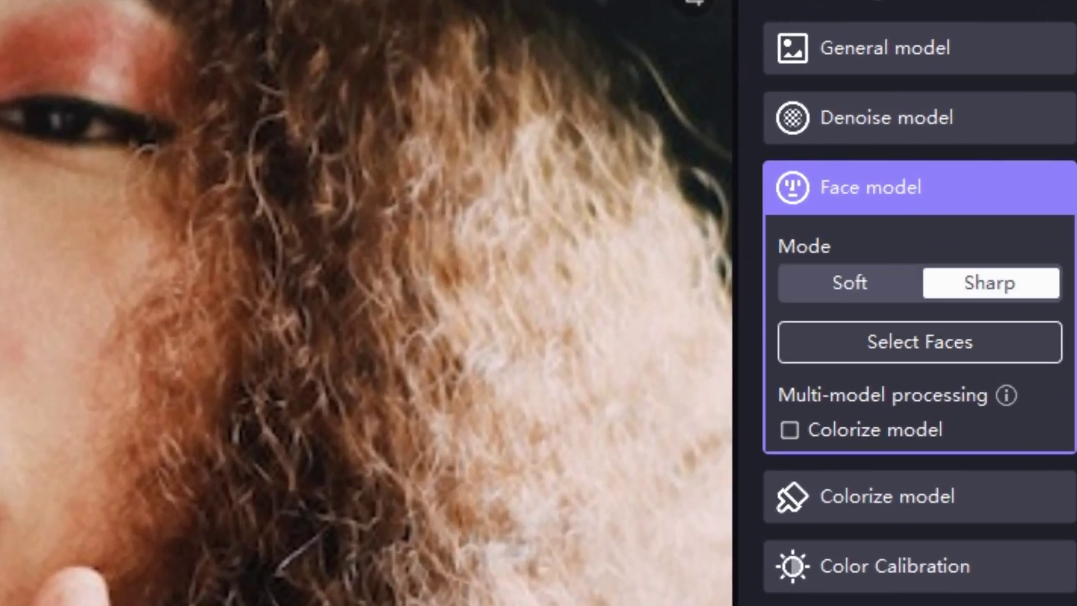
left_click(919, 342)
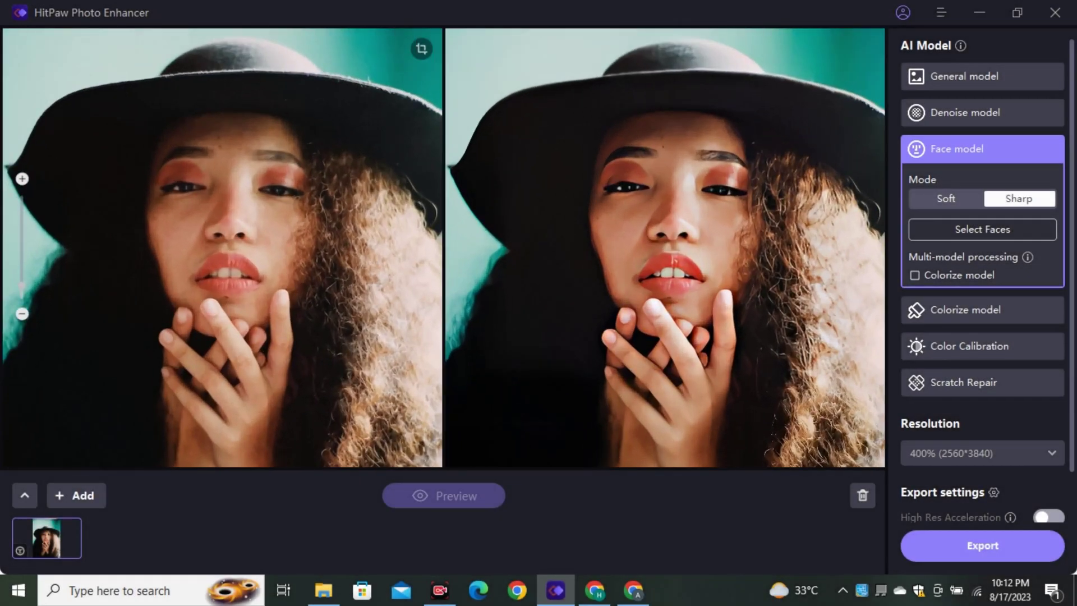
- Compare the original and Sharp-mode versions of the hat portrait up close at the eyes, nose, lips and fingers
scroll(665, 247, "up", 1)
left_click_drag(665, 247, 603, 239)
scroll(443, 247, "up", 3)
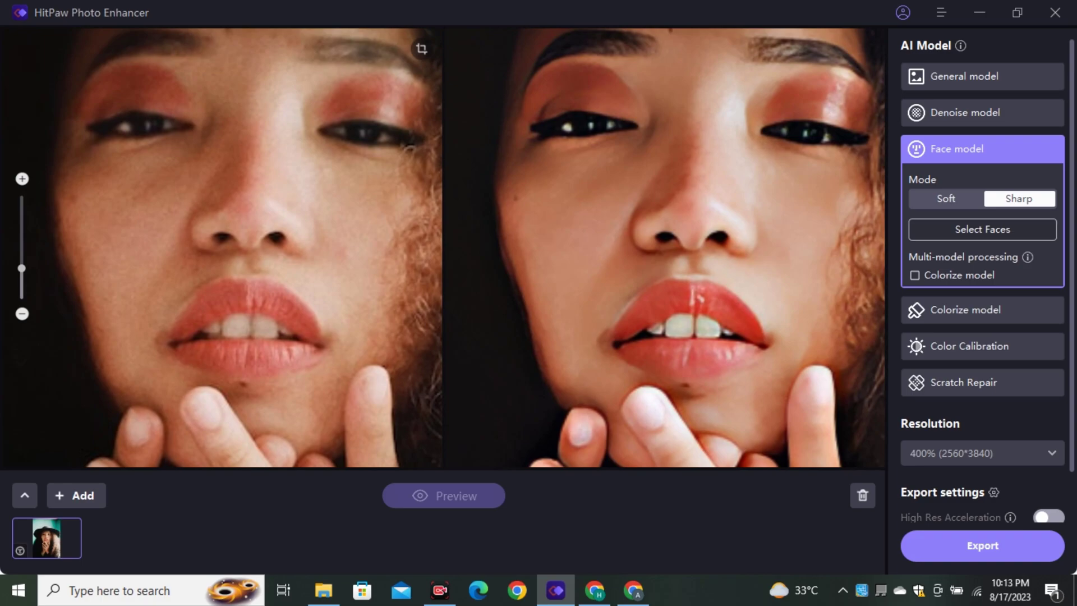
left_click_drag(673, 185, 622, 189)
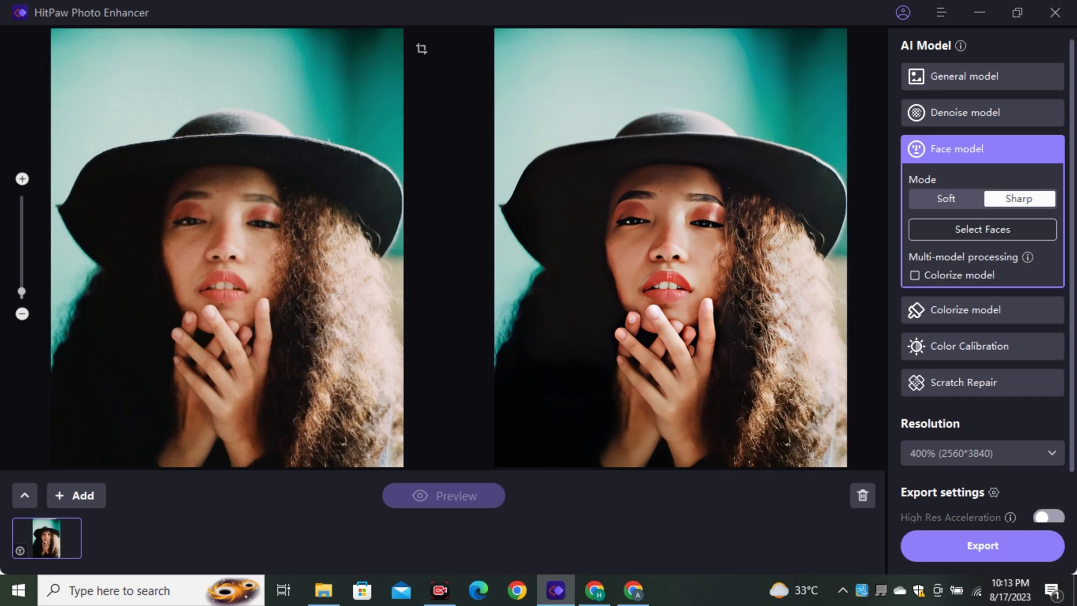
- Choose the Colorize model and preview its result on the black-and-white photo of the woman holding grass stalks
left_click(965, 310)
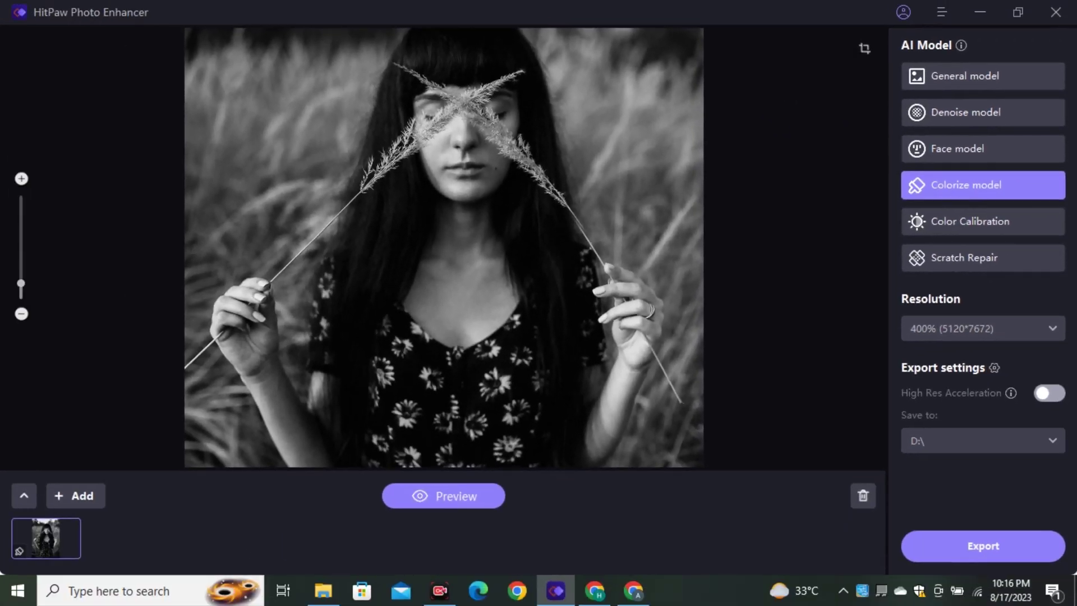
left_click_drag(443, 186, 452, 317)
scroll(443, 247, "down", 3)
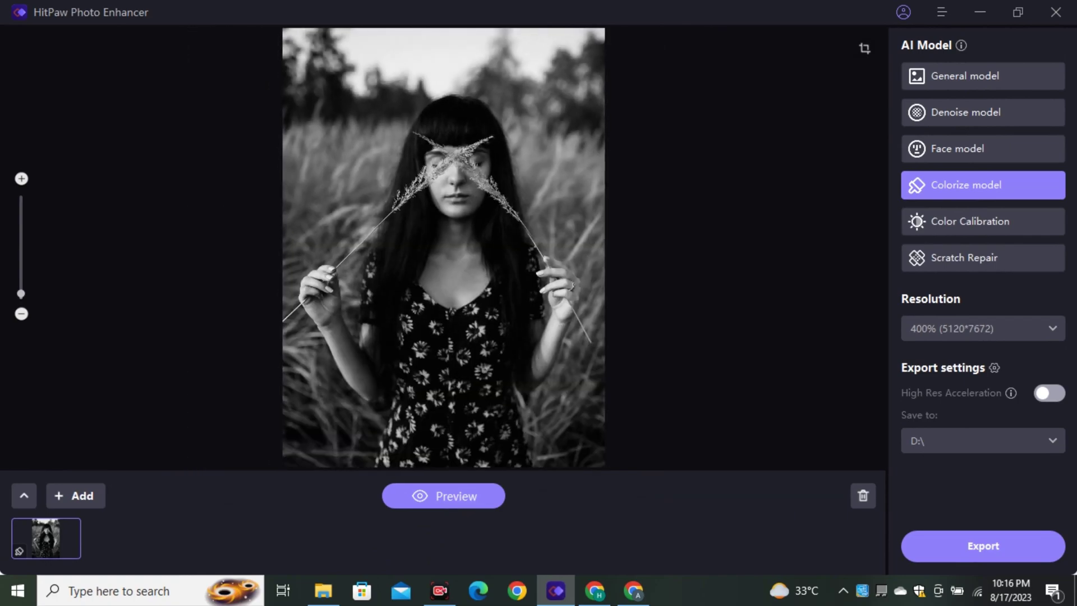
left_click_drag(443, 269, 441, 234)
scroll(443, 247, "down", 1)
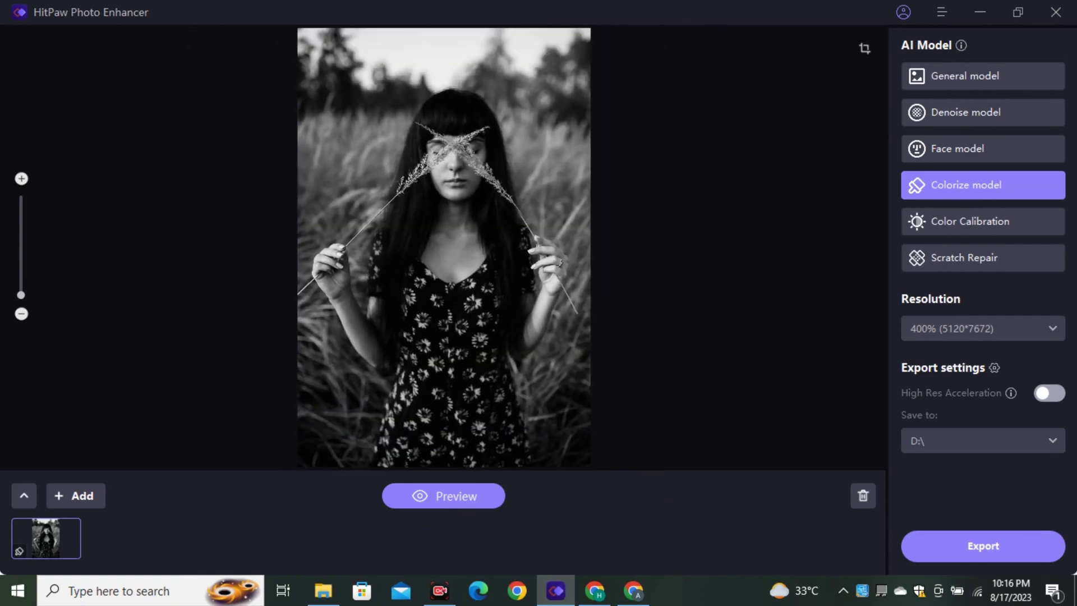
left_click(443, 496)
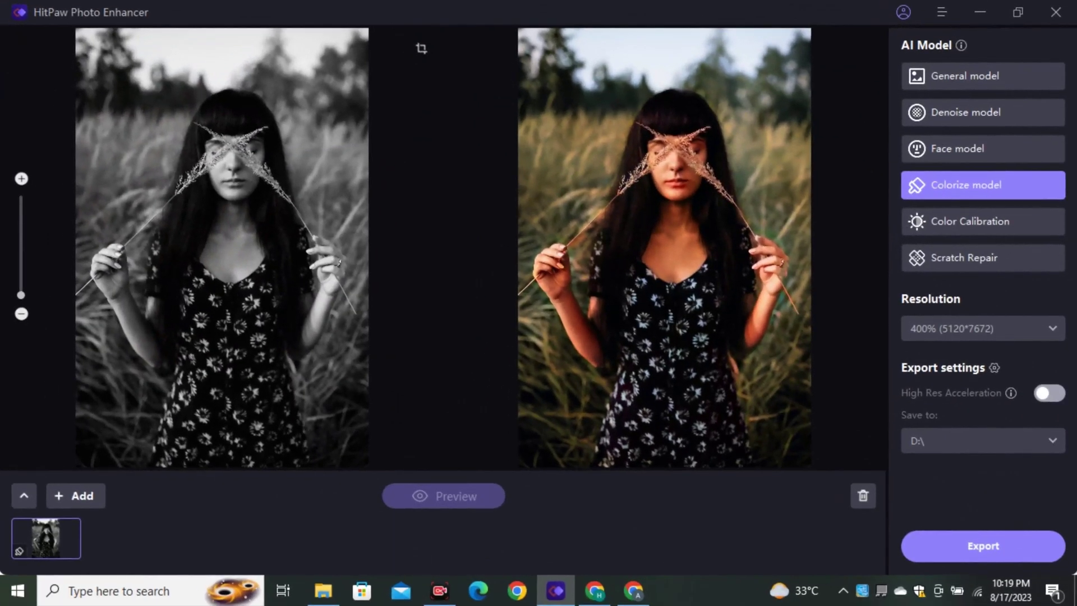
- Compare the black-and-white and colorized versions of the photo, checking the face, hands, dress, grass and sky
scroll(443, 248, "up", 1)
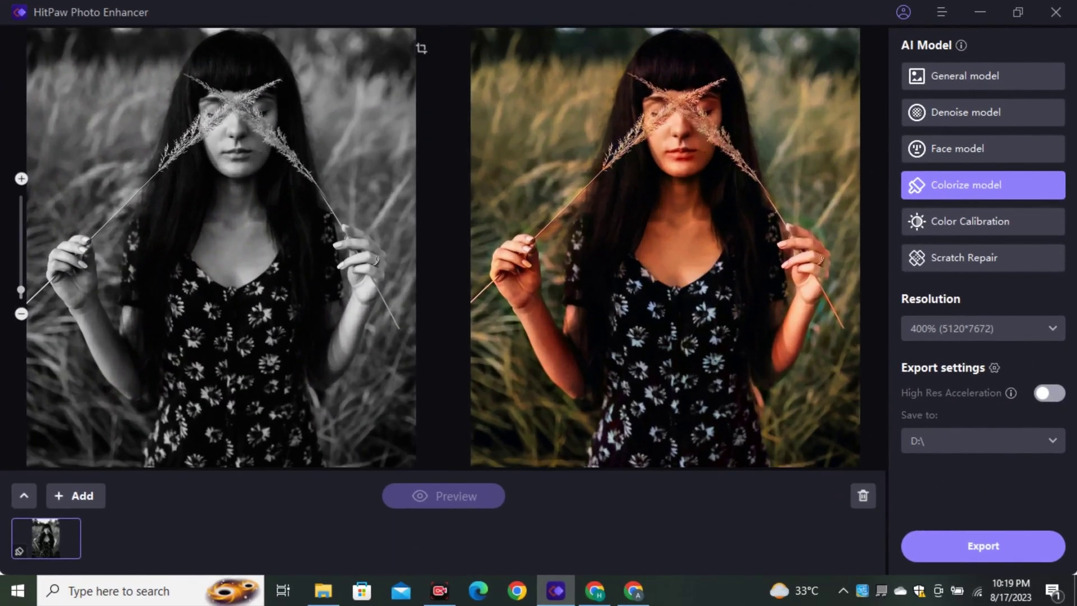
left_click_drag(665, 209, 641, 285)
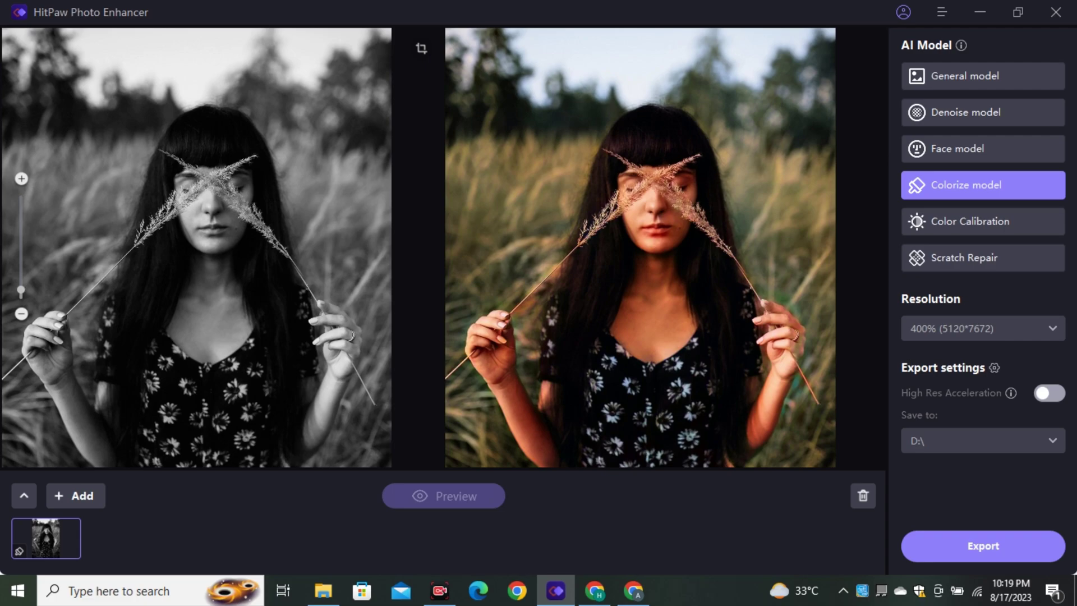
left_click_drag(641, 286, 670, 290)
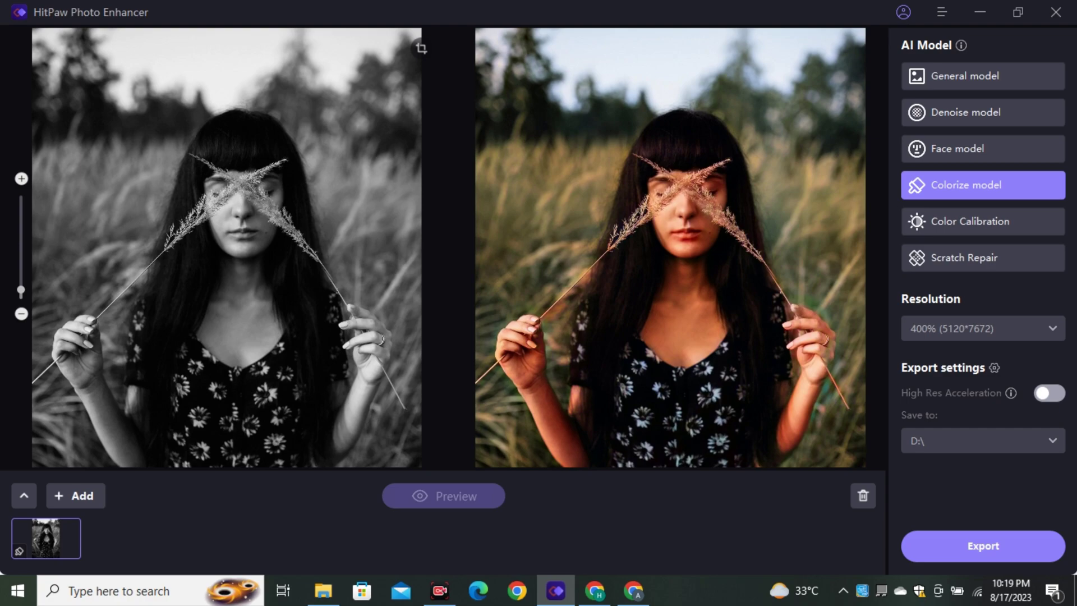
scroll(701, 178, "up", 5)
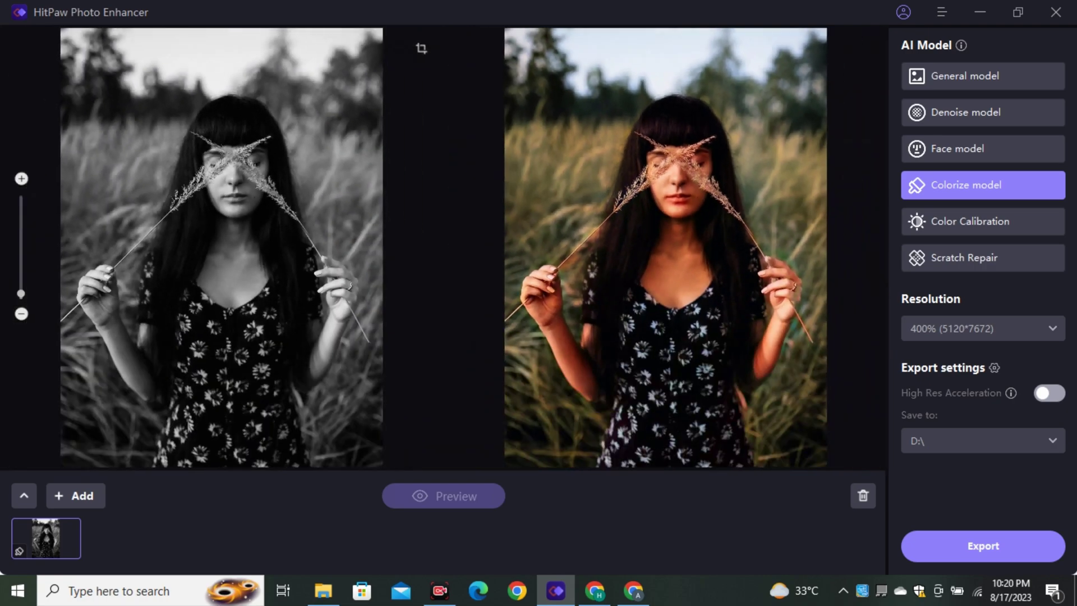
scroll(836, 376, "up", 10)
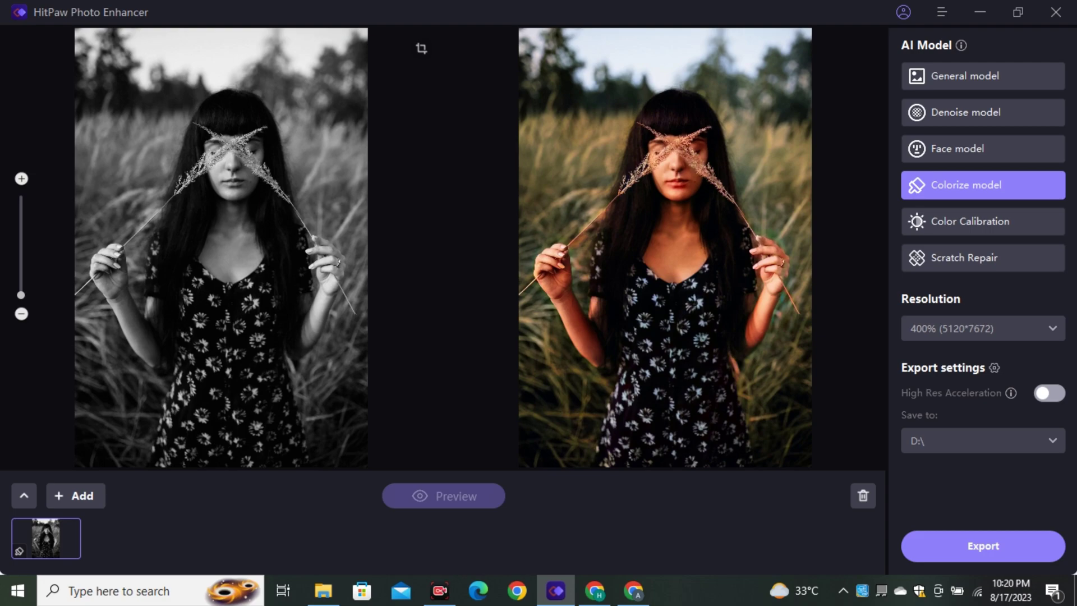
- Preview the beach photo with the Color Calibration model and compare its sky, kites, flag and sand with the original
left_click(971, 221)
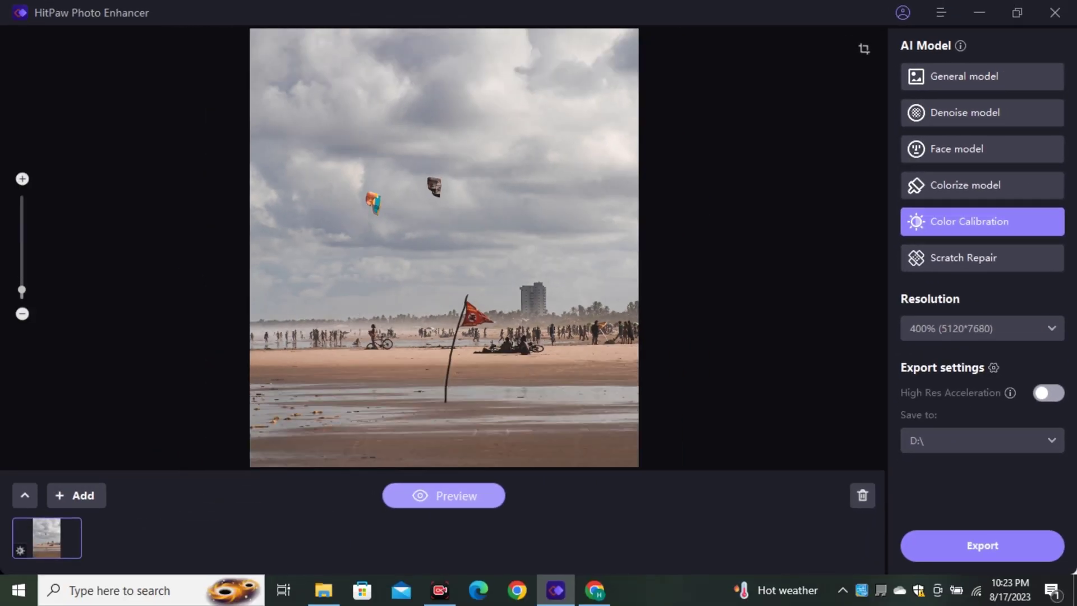
scroll(443, 248, "down", 1)
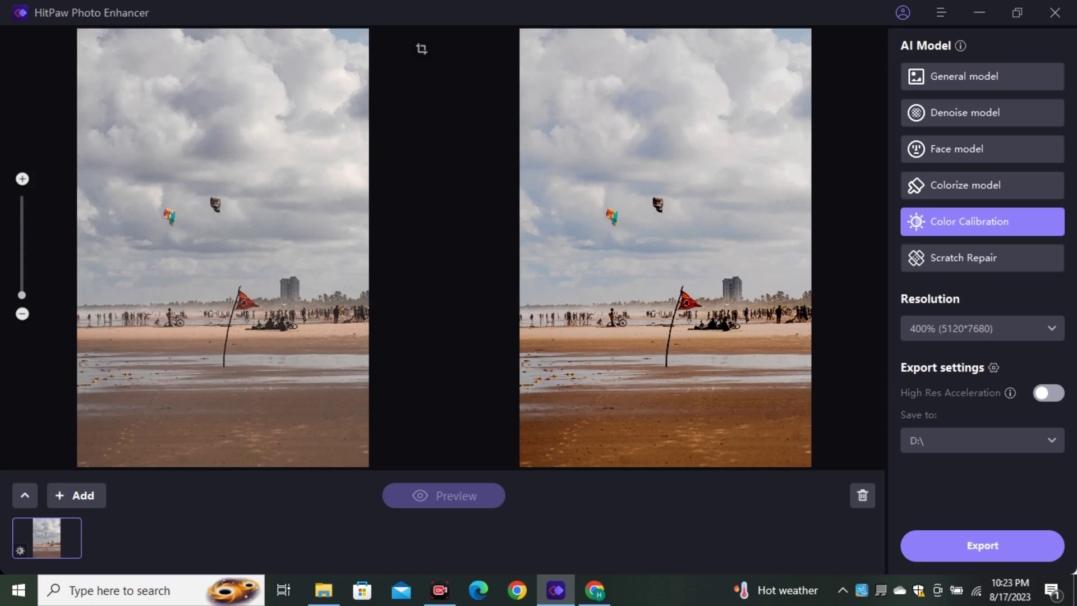
scroll(253, 175, "up", 7)
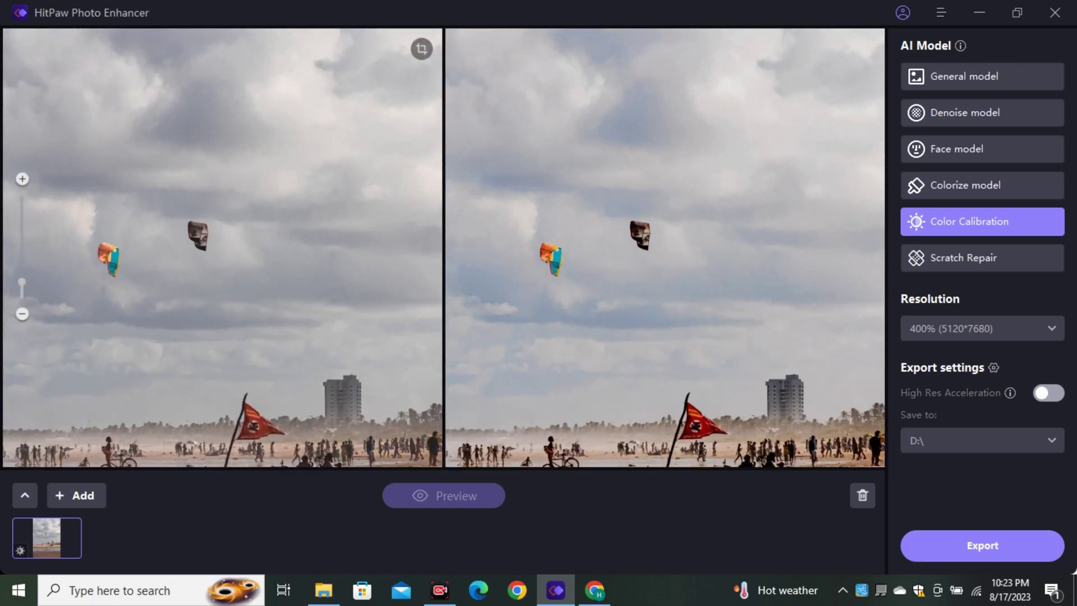
left_click_drag(252, 175, 192, 161)
scroll(232, 280, "down", 7)
scroll(232, 280, "up", 6)
scroll(415, 112, "down", 1)
scroll(222, 359, "up", 2)
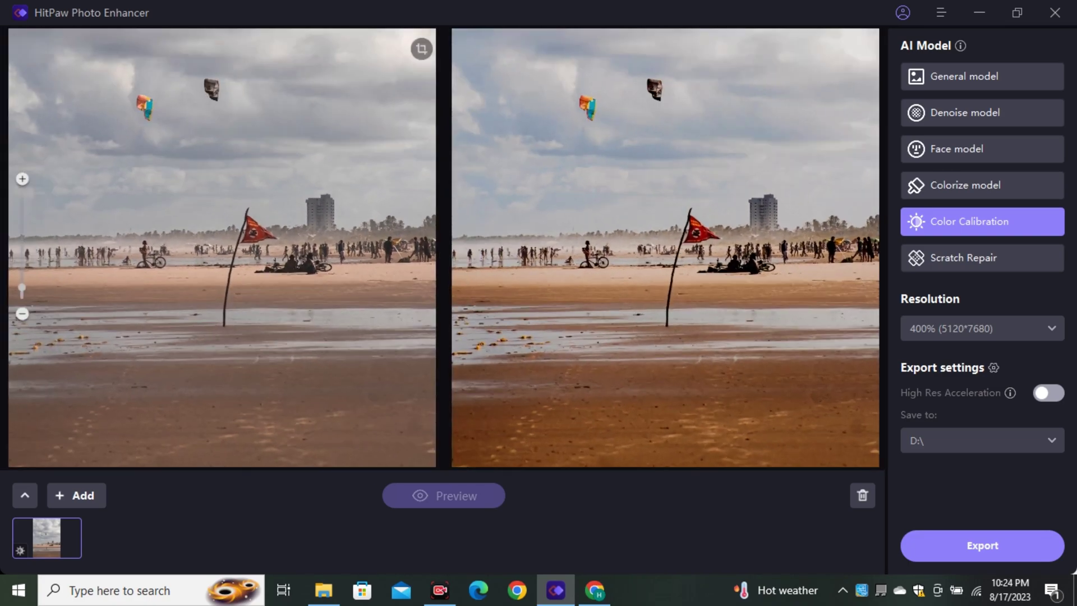
left_click_drag(222, 359, 210, 321)
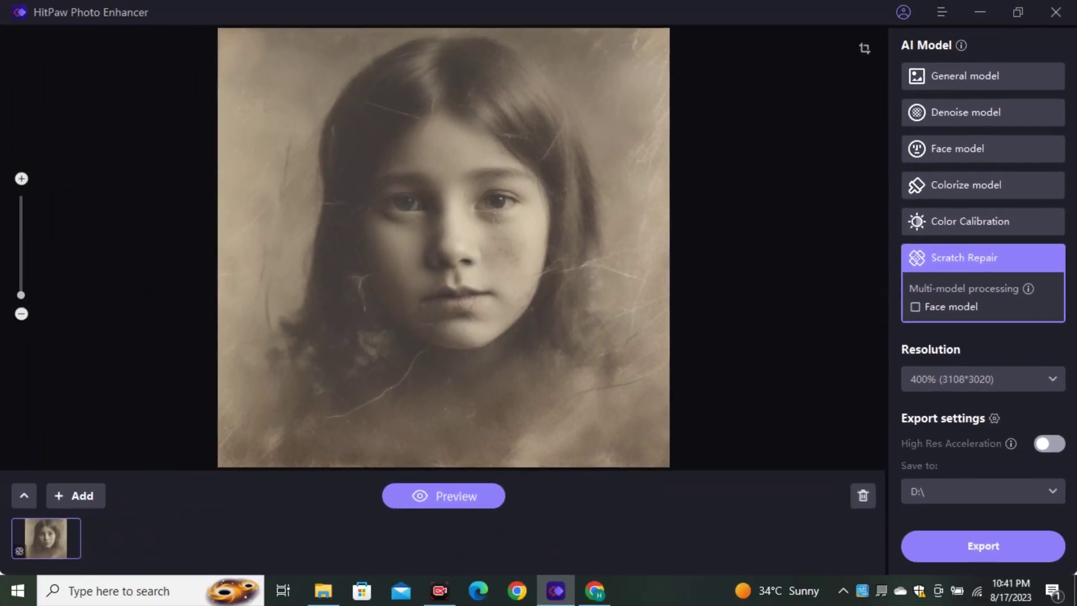
- Compare the scratched portrait of the dark-haired girl with its Scratch Repair result across the face and hair
left_click(861, 526)
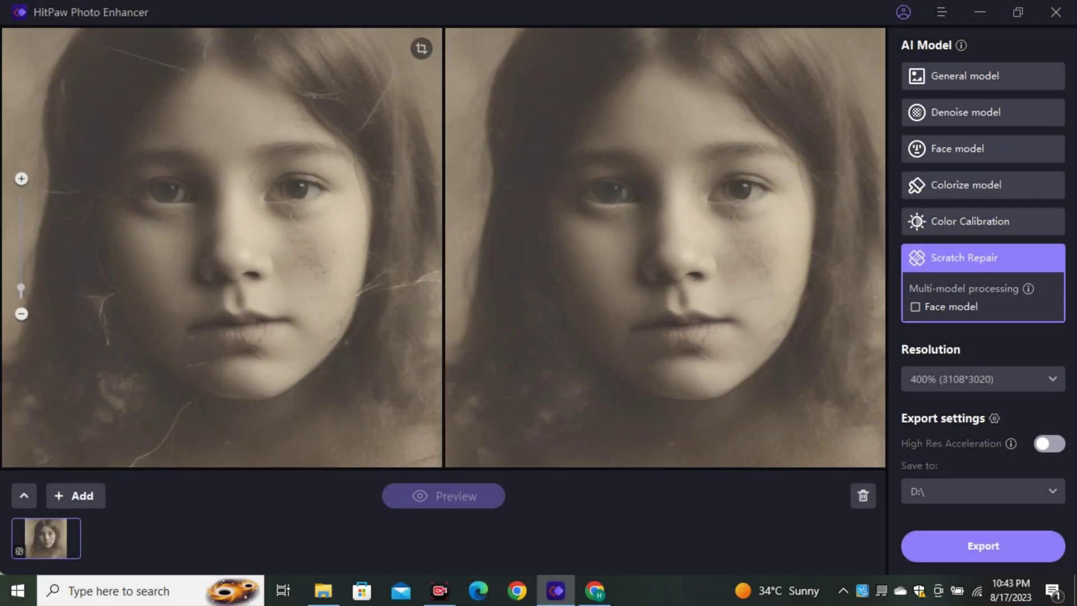
left_click_drag(673, 224, 573, 288)
scroll(574, 288, "down", 3)
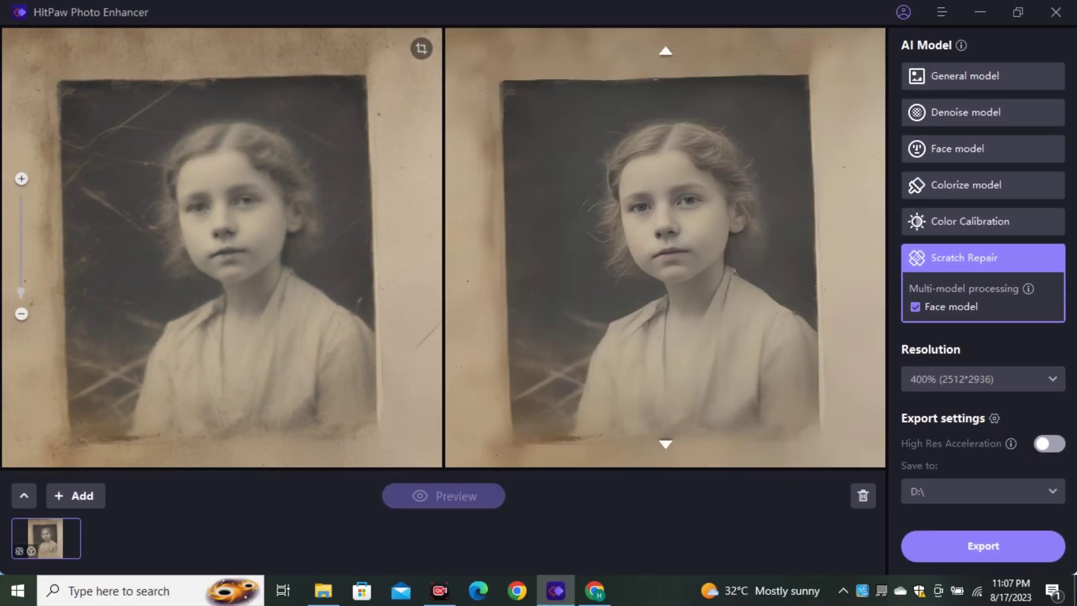
- Compare the old framed portrait of the light-haired girl with its Scratch Repair result, with the Face model switched off and on again
scroll(665, 248, "up", 3)
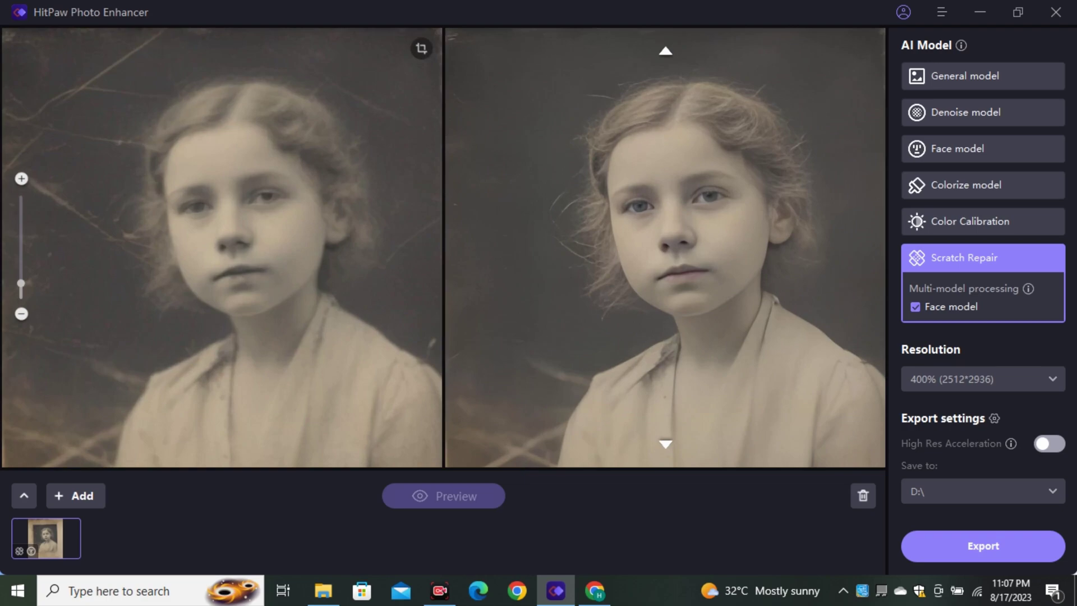
left_click_drag(665, 248, 698, 303)
scroll(631, 244, "up", 3)
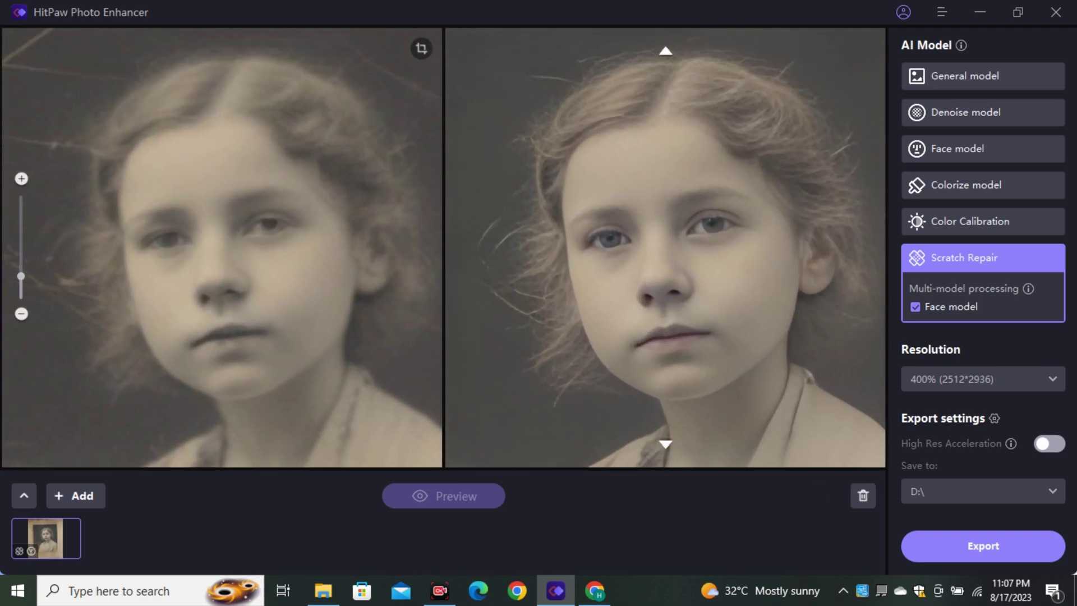
left_click(915, 307)
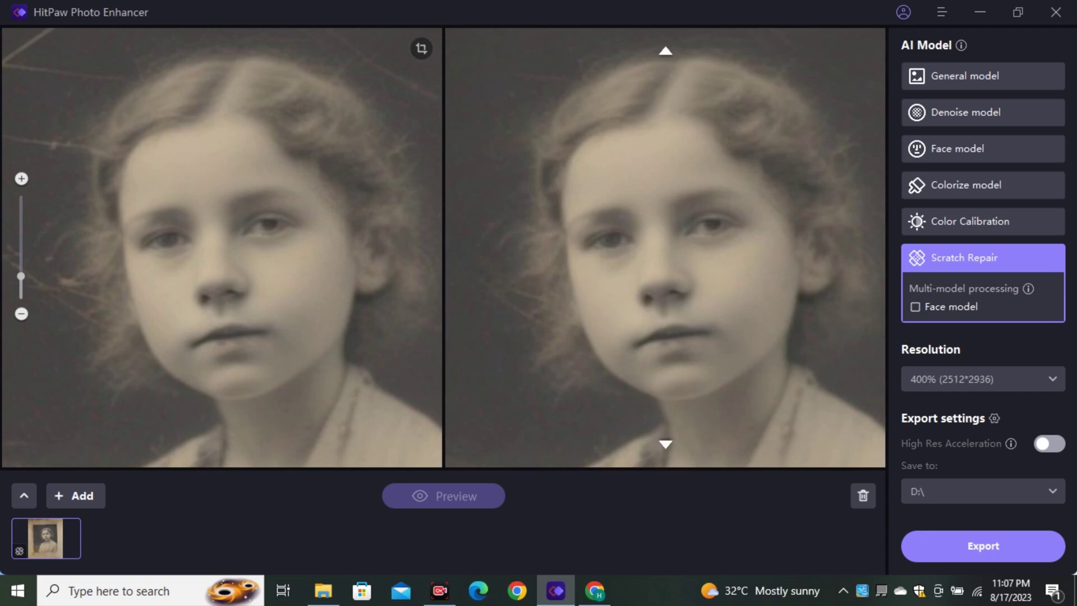
left_click(916, 307)
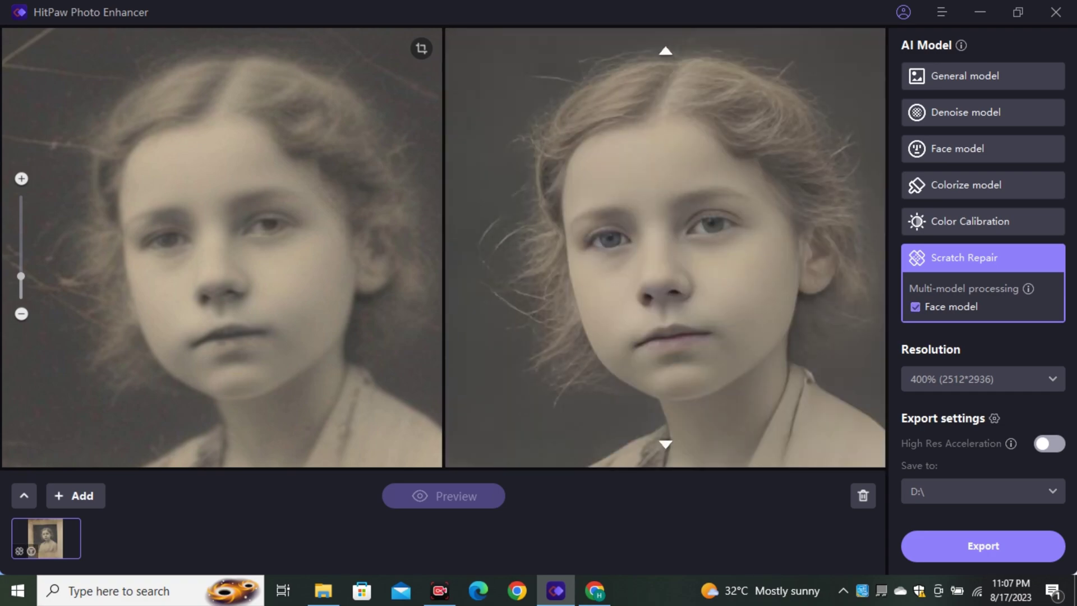
scroll(749, 289, "down", 3)
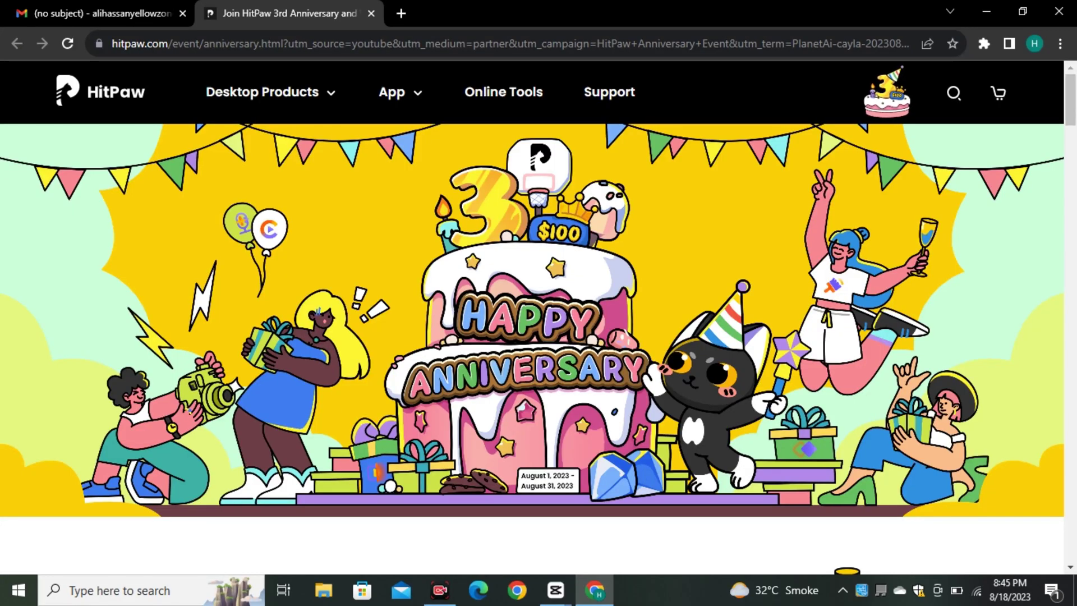
- Look through the HitPaw anniversary web page, examining the gift draw and the offers for Video Enhancer, Video Converter and Photo Enhancer
scroll(533, 314, "down", 15)
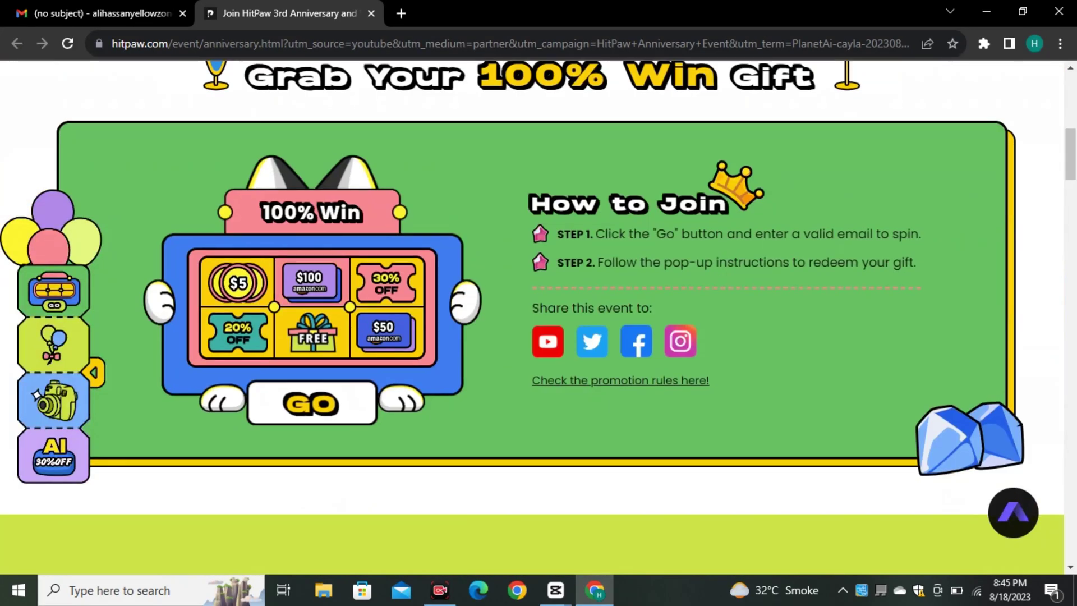
scroll(533, 314, "down", 10)
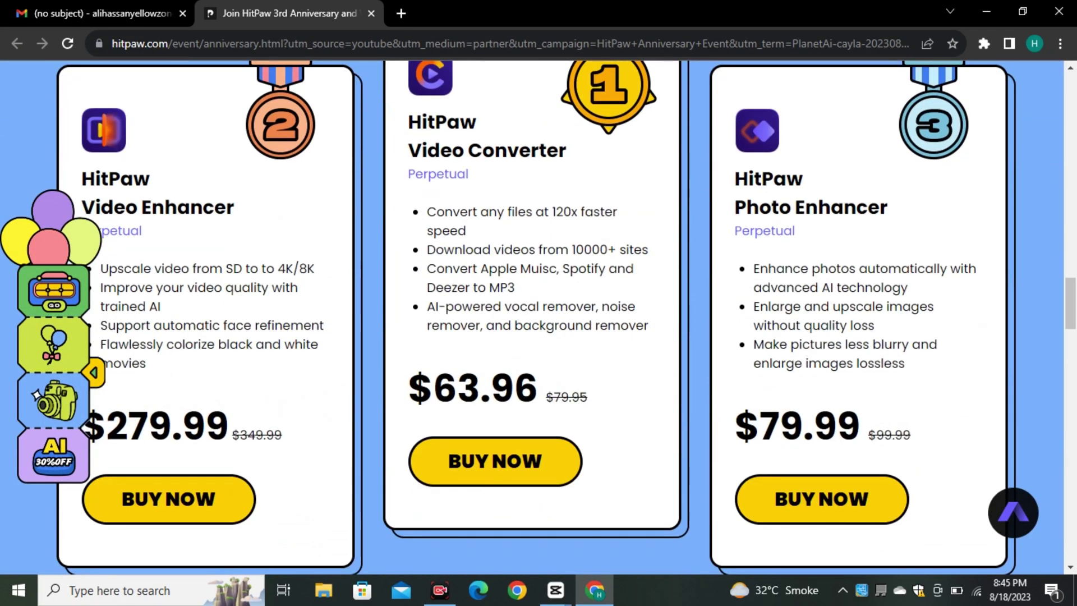
scroll(533, 314, "up", 2)
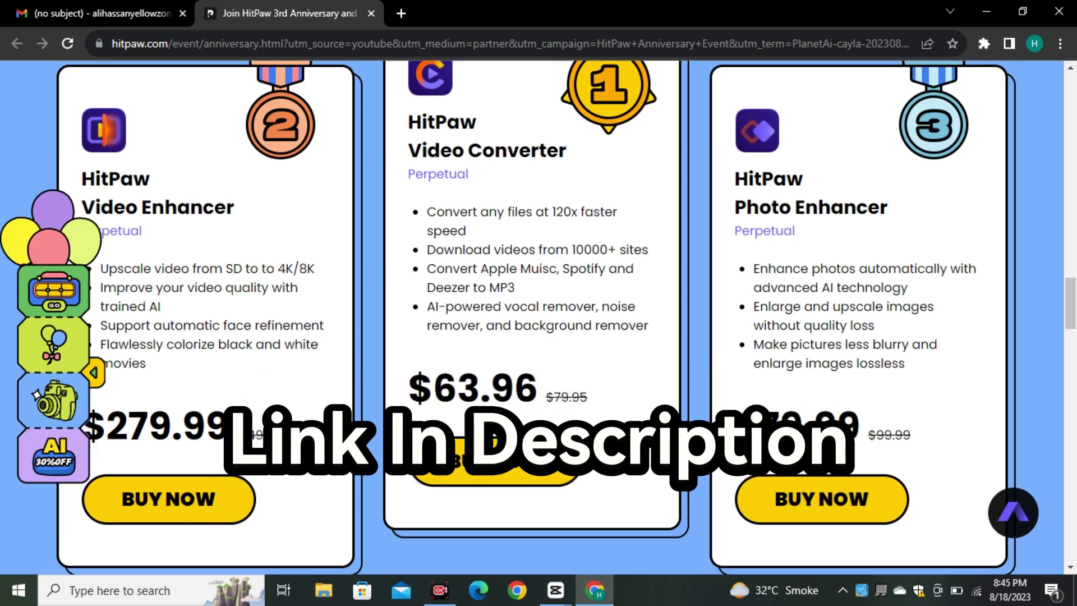
scroll(533, 314, "up", 1)
scroll(533, 314, "down", 1)
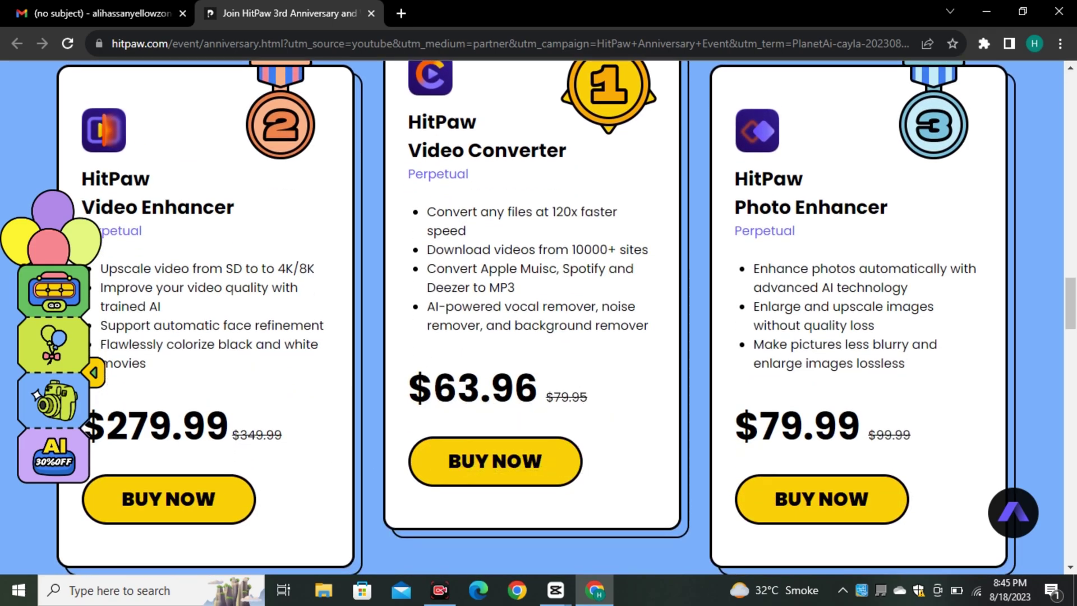
scroll(539, 314, "up", 1)
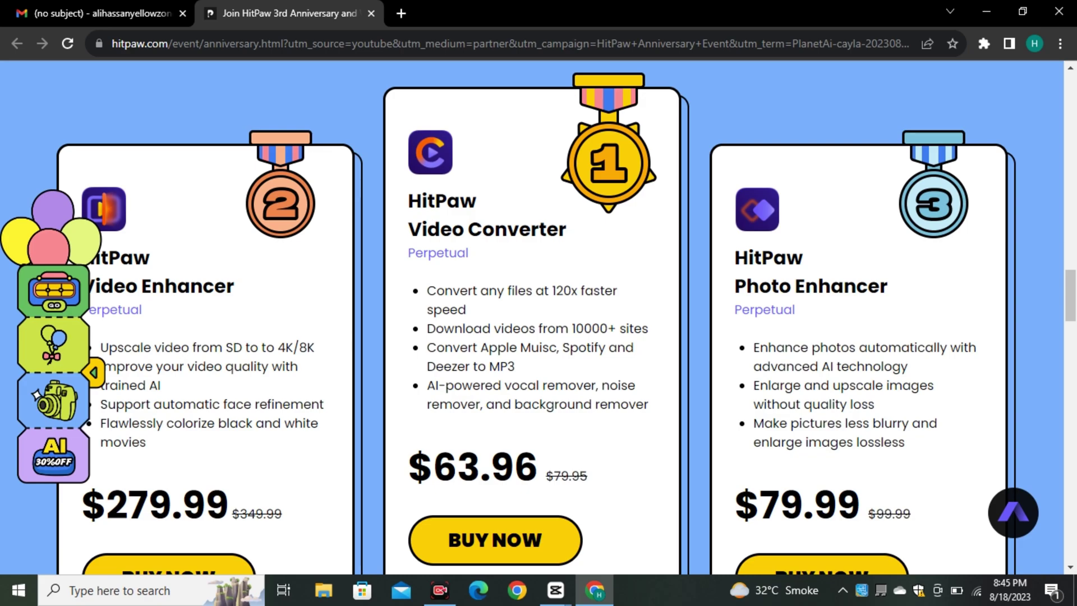
scroll(539, 318, "down", 1)
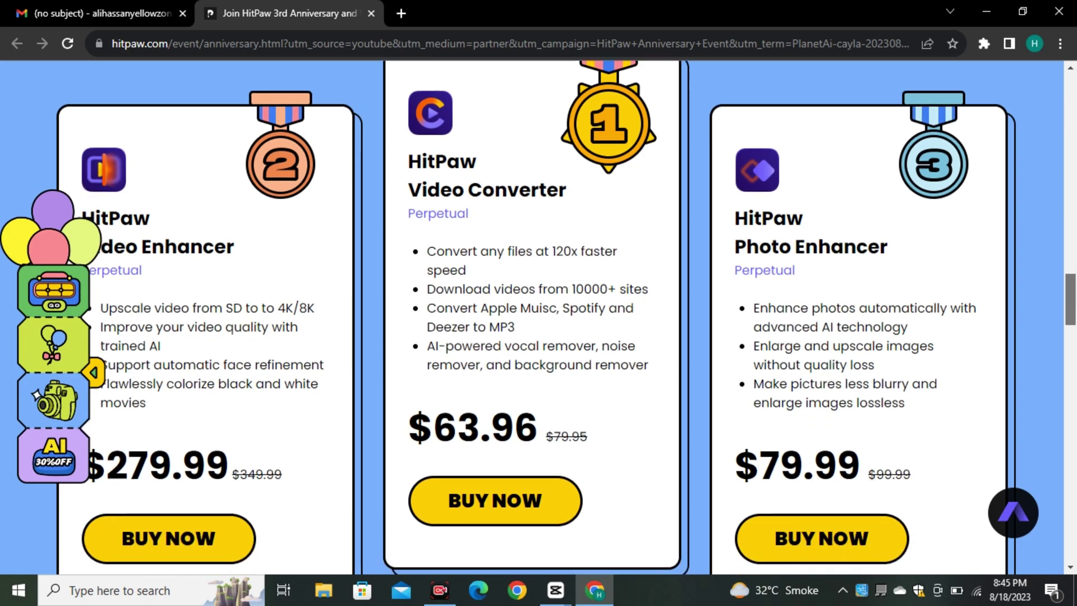